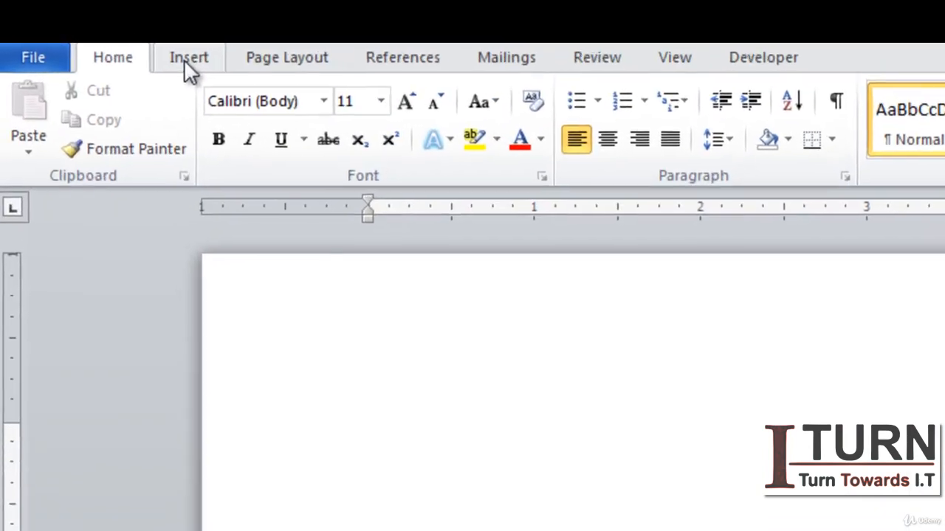
Step: Insert a 5x3 table from the table grid and undo it
{"action": "left_click", "coordinate": [98, 33]}
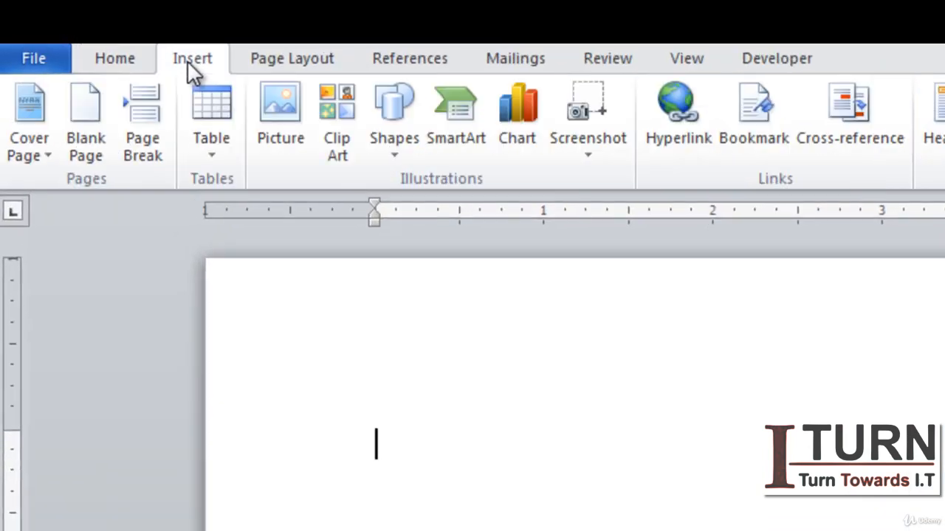
{"action": "left_click", "coordinate": [209, 153]}
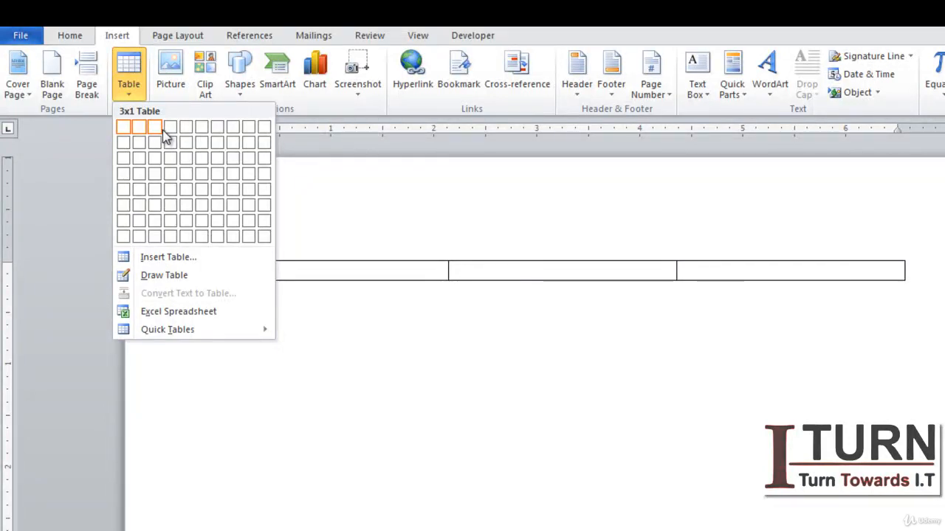
{"action": "left_click", "coordinate": [188, 160]}
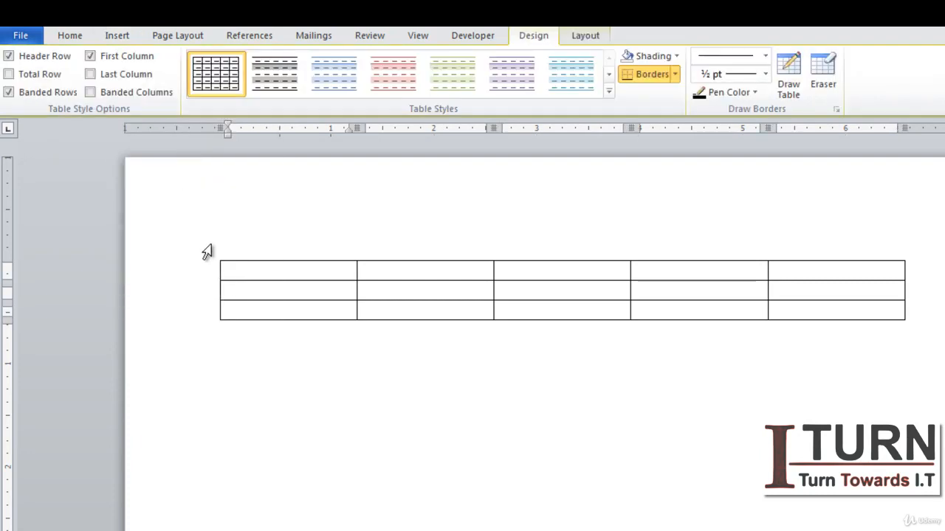
{"action": "key", "text": "ctrl+z"}
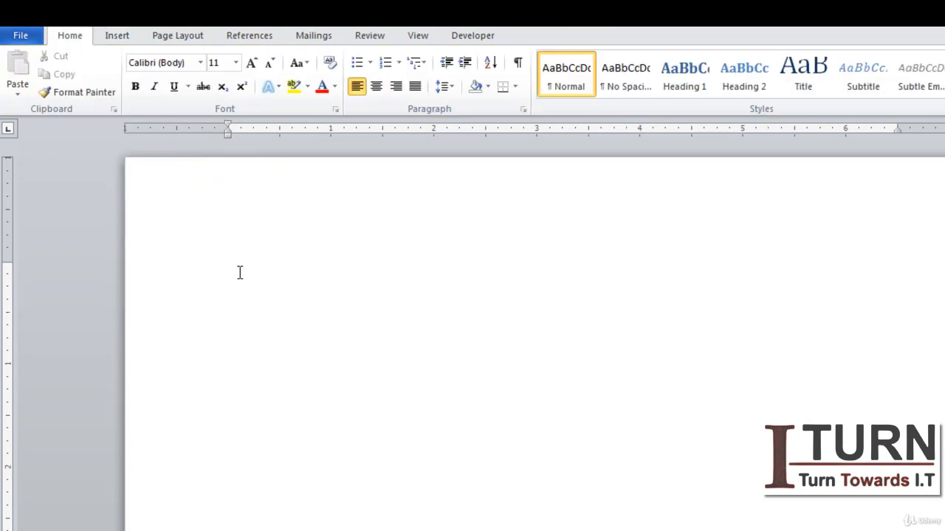
Step: Insert the Tabular List quick table and undo it
{"action": "left_click", "coordinate": [117, 36]}
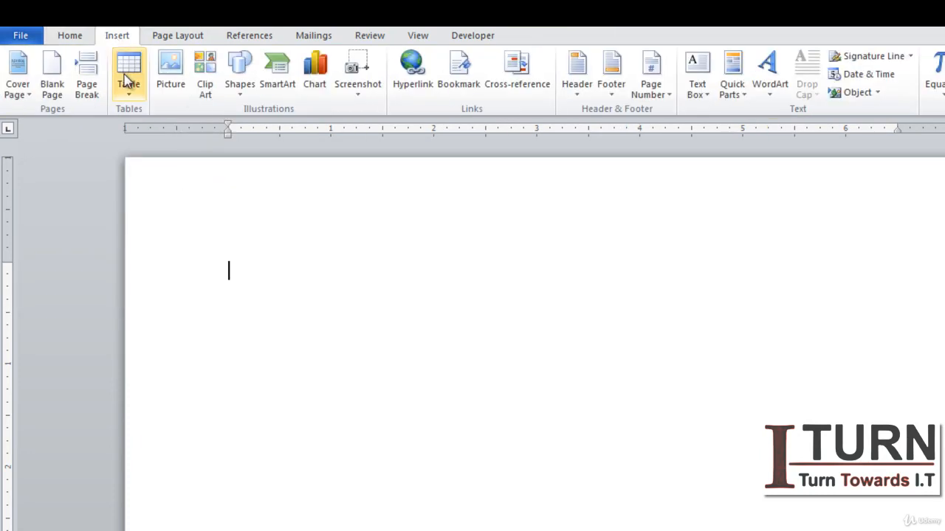
{"action": "left_click", "coordinate": [129, 96]}
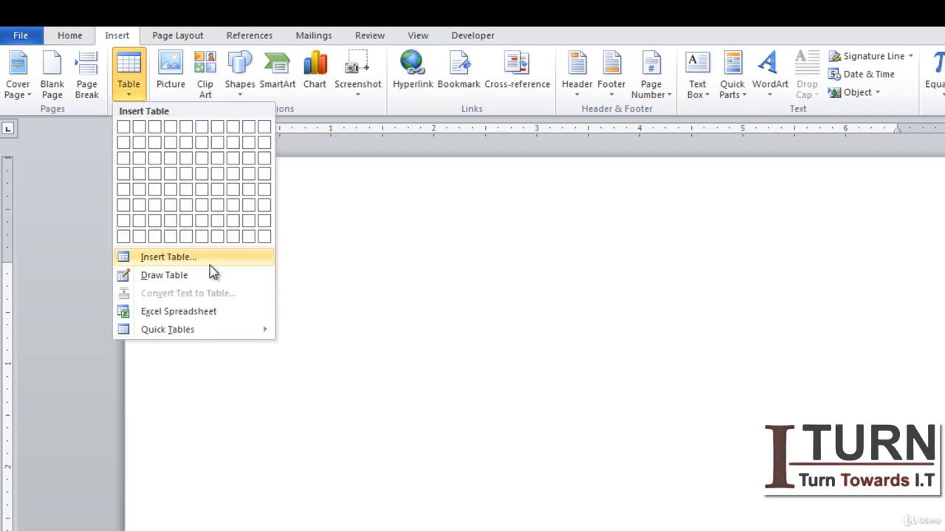
{"action": "left_click", "coordinate": [186, 327]}
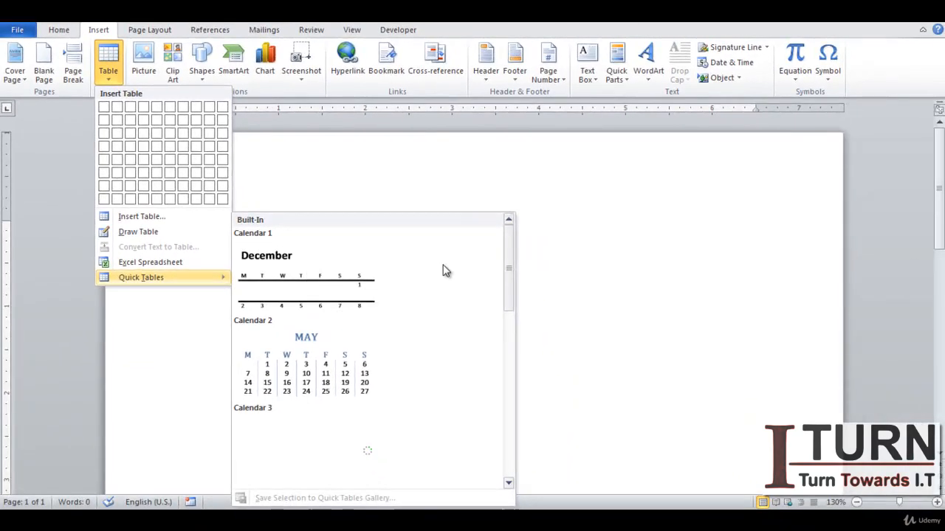
{"action": "left_click", "coordinate": [510, 355]}
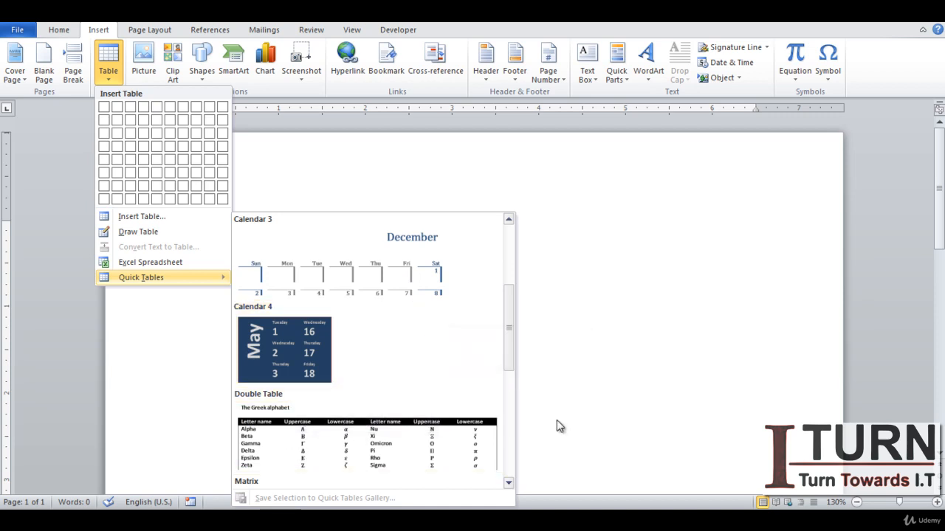
{"action": "left_click", "coordinate": [506, 436]}
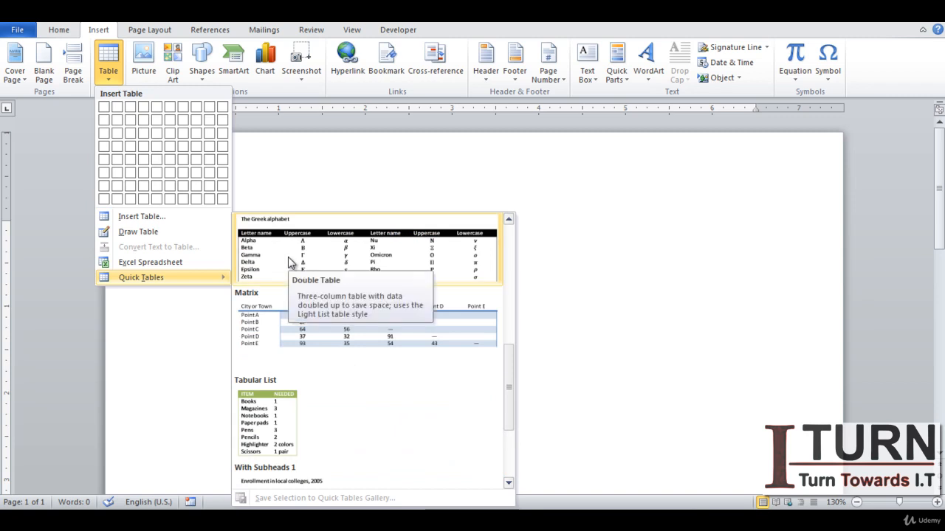
{"action": "left_click", "coordinate": [278, 411]}
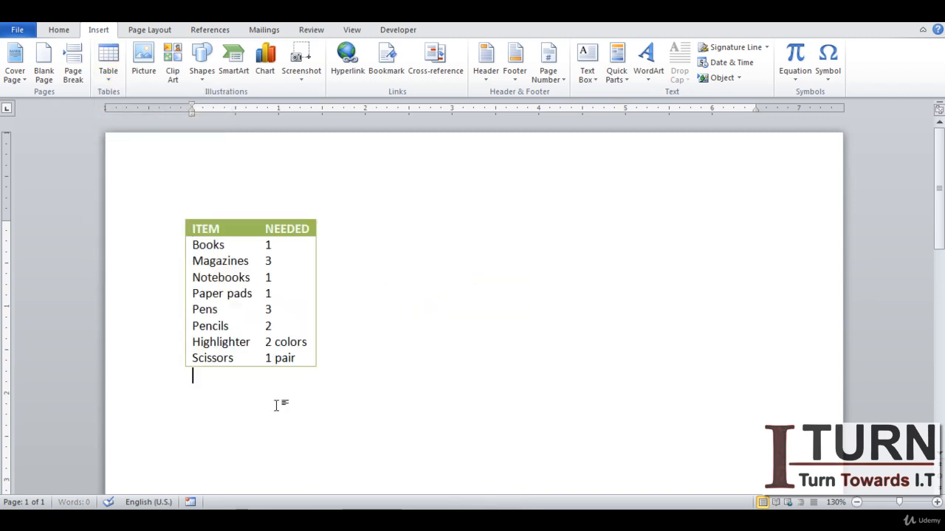
{"action": "left_click", "coordinate": [245, 248]}
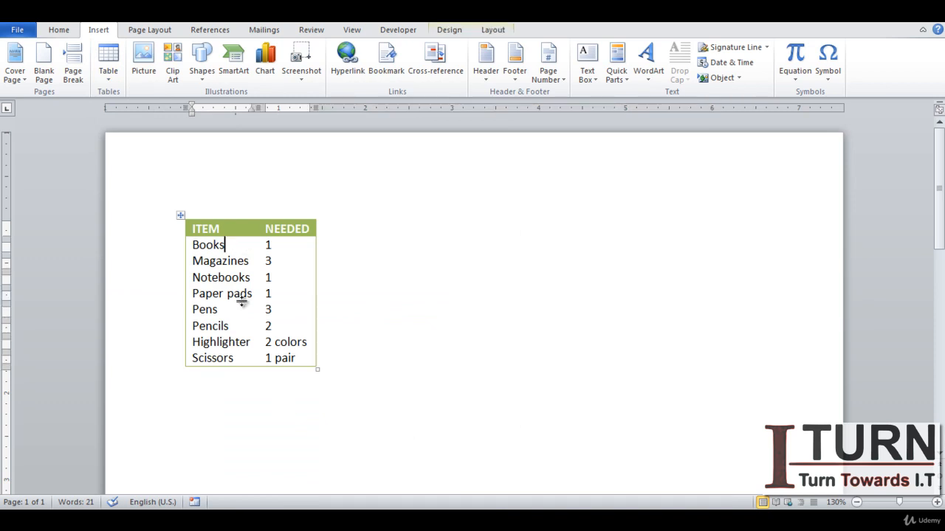
{"action": "key", "text": "ctrl+z"}
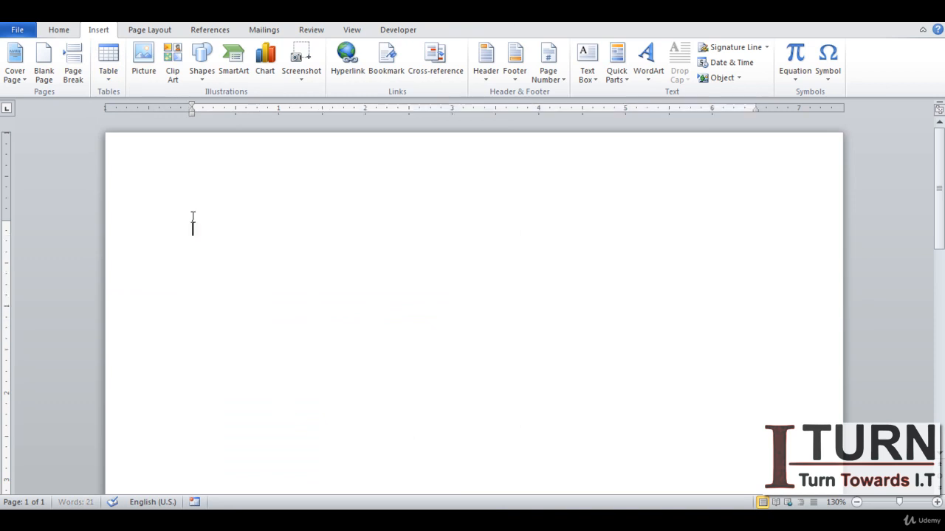
Step: Insert a table with 4 columns and 5 rows through the Insert Table dialog
{"action": "left_click", "coordinate": [109, 81]}
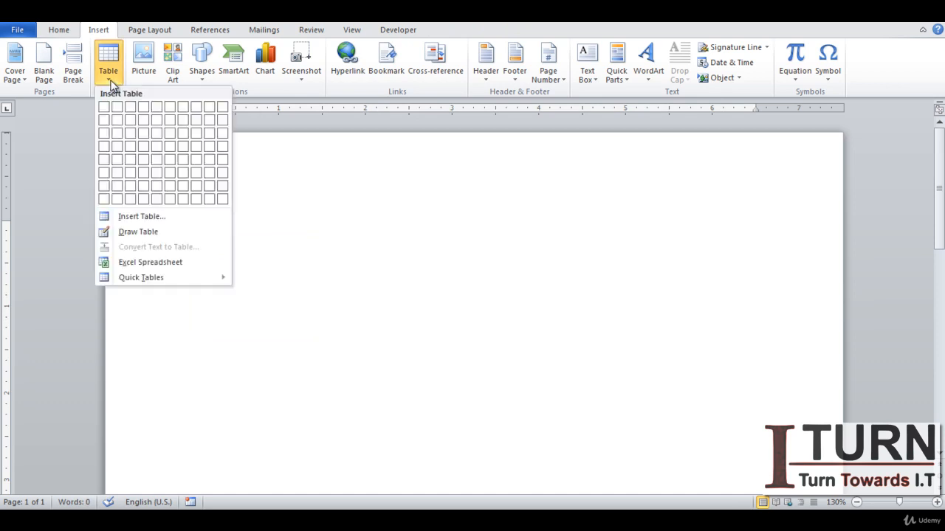
{"action": "left_click", "coordinate": [148, 216]}
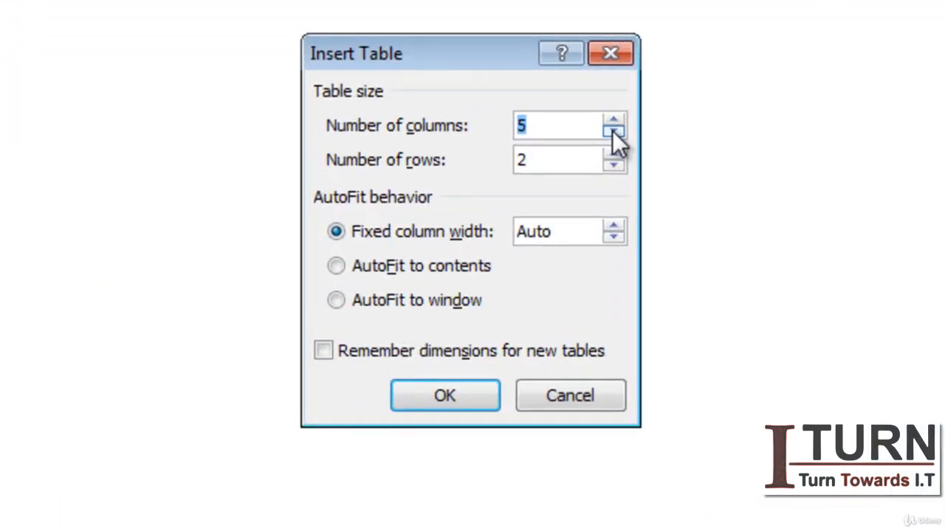
{"action": "left_click", "coordinate": [538, 204]}
{"action": "left_click", "coordinate": [613, 155]}
{"action": "left_click", "coordinate": [613, 155]}
{"action": "left_click", "coordinate": [613, 155]}
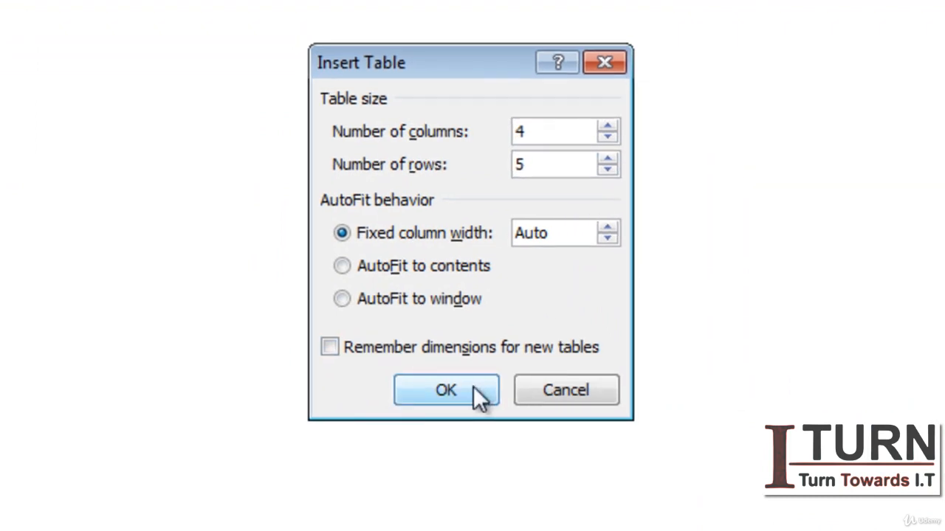
{"action": "left_click", "coordinate": [473, 386]}
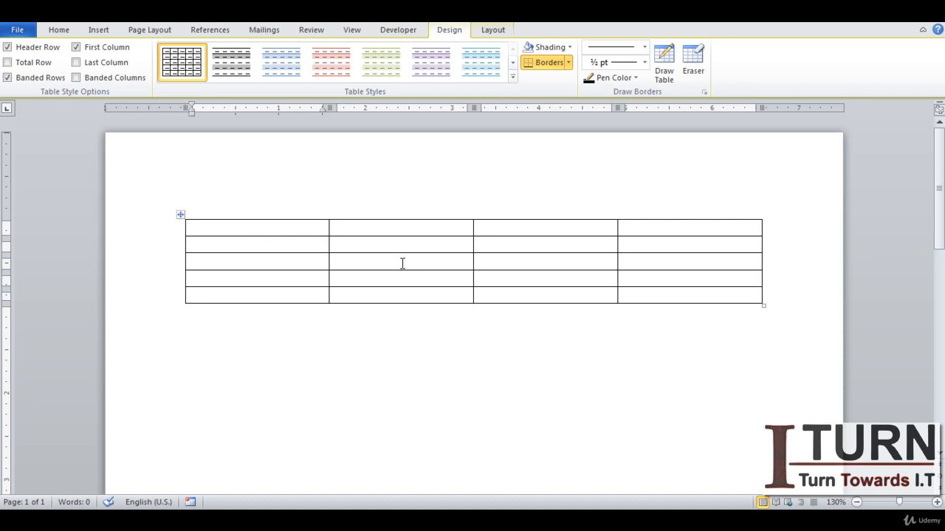
Step: Enter the headers Name and Age in the first two cells of the top row
{"action": "type", "text": "Name"}
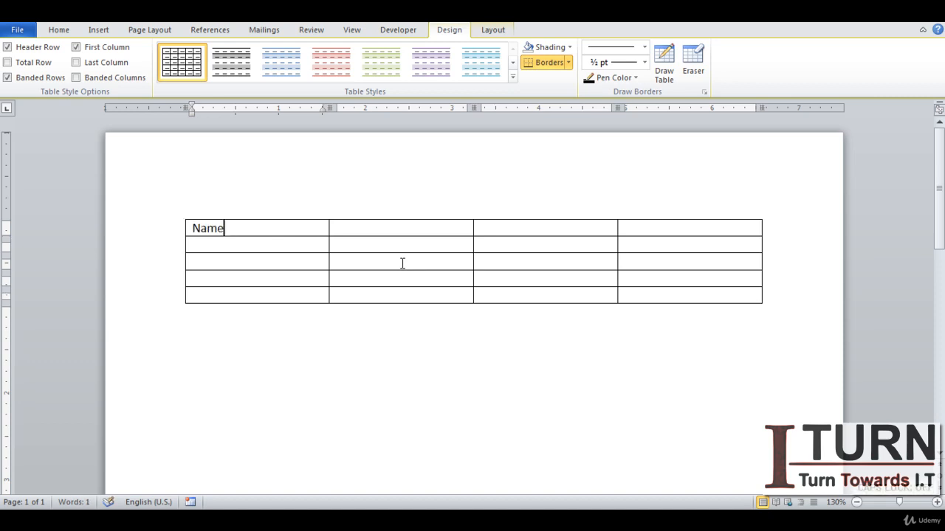
{"action": "key", "text": "Tab"}
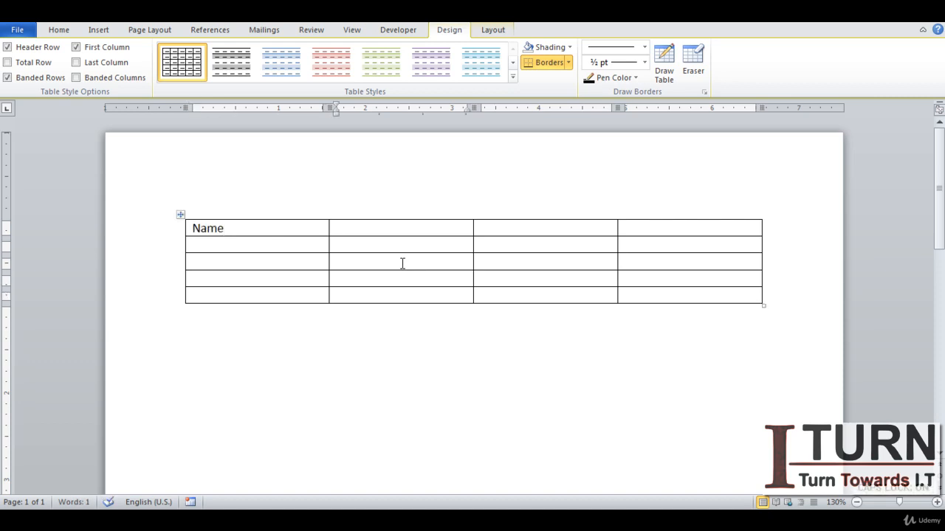
{"action": "type", "text": "Age"}
{"action": "left_click", "coordinate": [293, 246]}
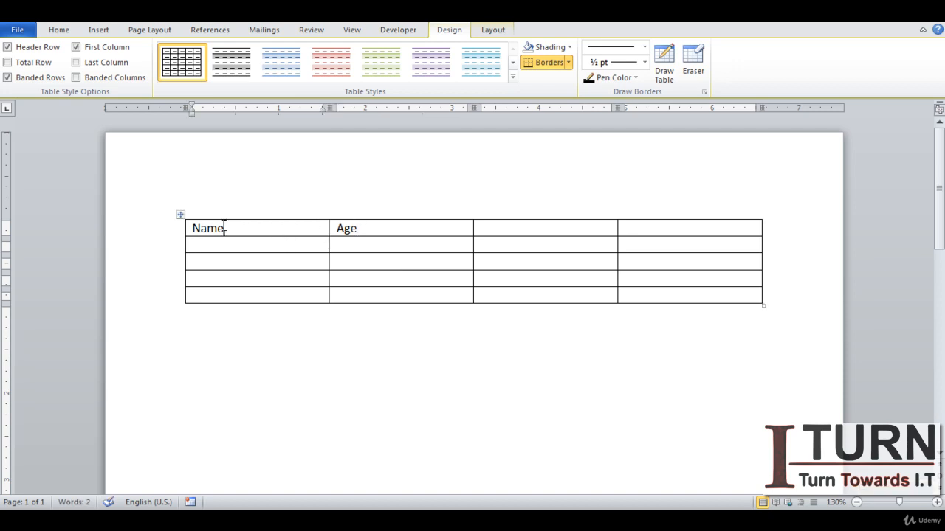
Step: Select the Name header and center it horizontally in its cell
{"action": "left_click_drag", "start_coordinate": [225, 229], "coordinate": [187, 228]}
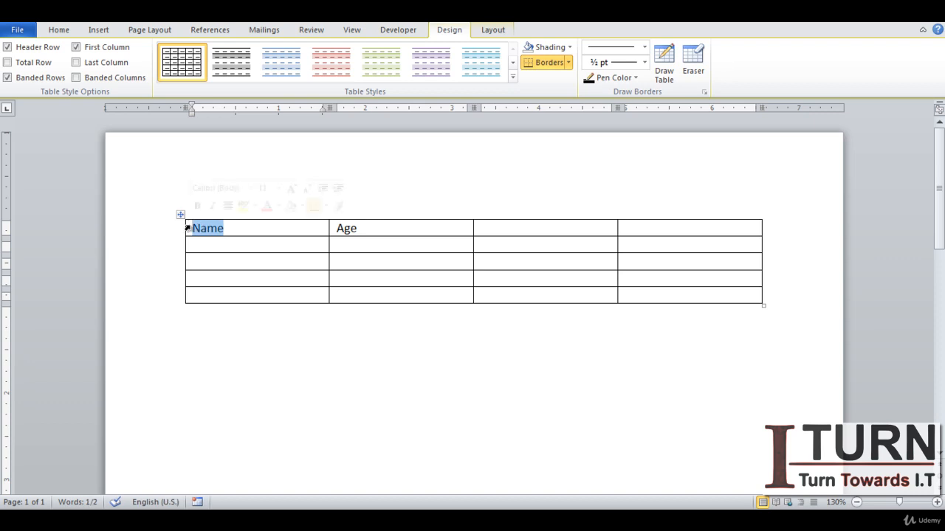
{"action": "left_click", "coordinate": [57, 30]}
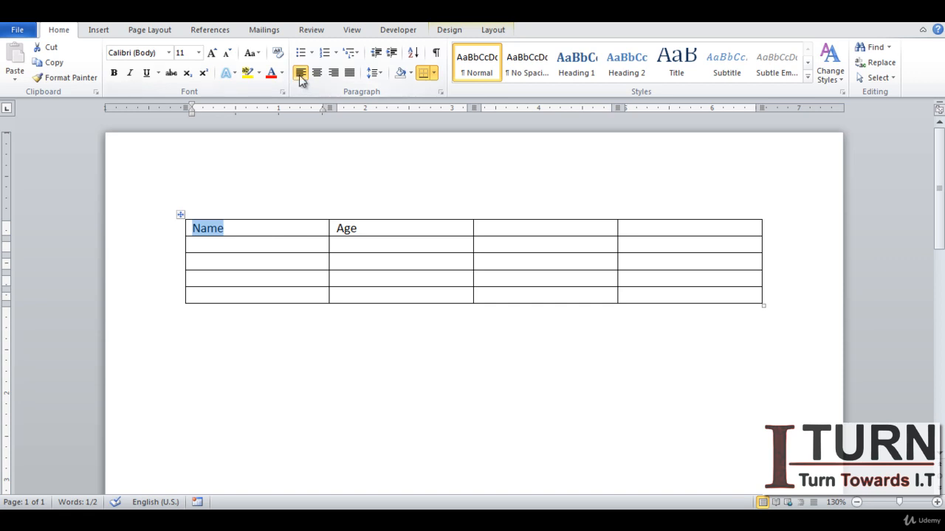
{"action": "left_click", "coordinate": [339, 74]}
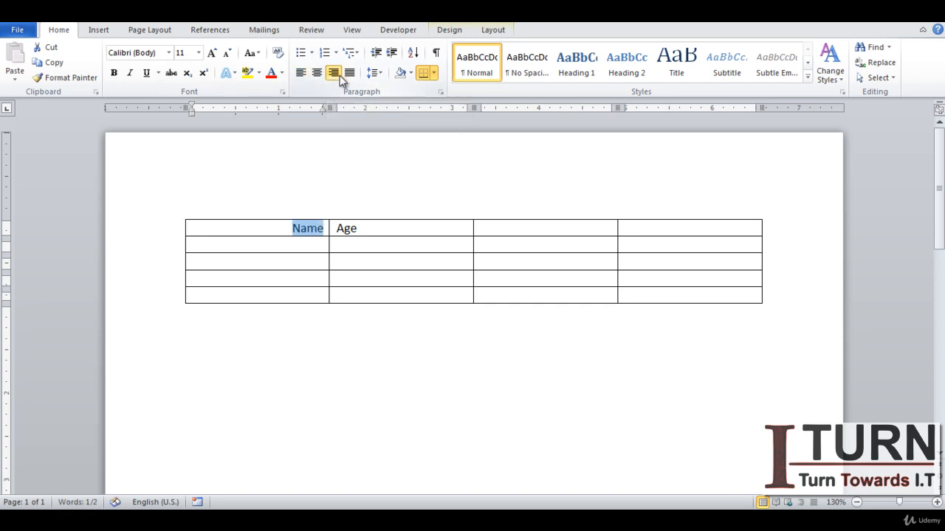
{"action": "left_click", "coordinate": [316, 73]}
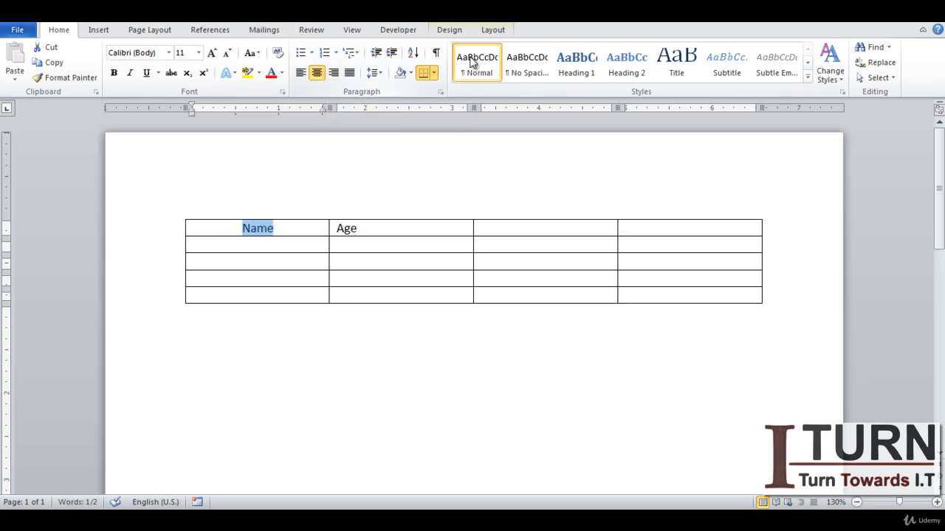
Step: Apply Align Center cell alignment to the Name cell
{"action": "left_click", "coordinate": [491, 30]}
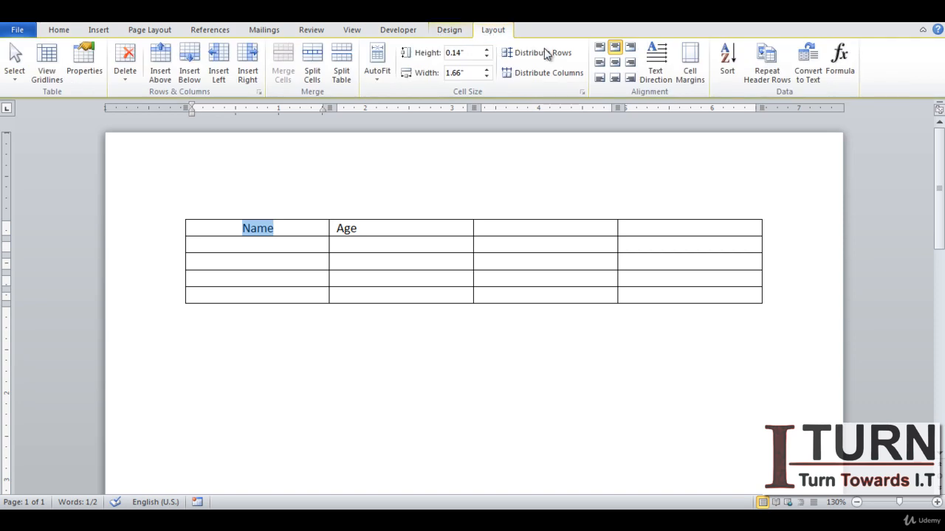
{"action": "left_click", "coordinate": [615, 63]}
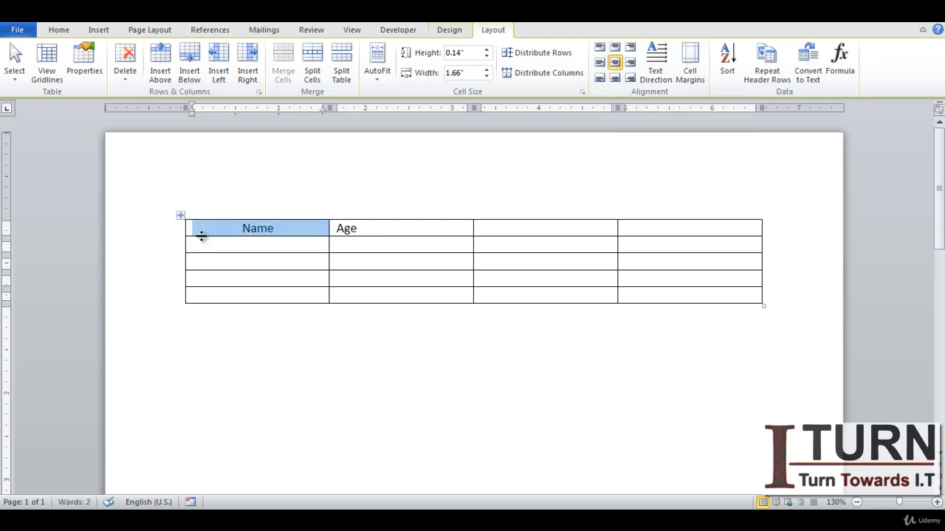
Step: Make the header row taller and try bottom, center and top alignments on the Name cell
{"action": "left_click_drag", "start_coordinate": [201, 236], "coordinate": [204, 254]}
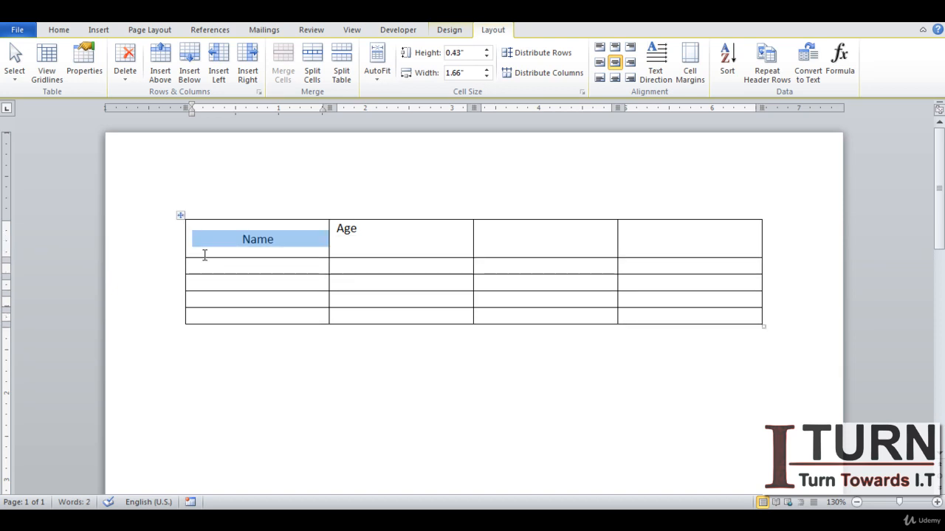
{"action": "left_click", "coordinate": [258, 239]}
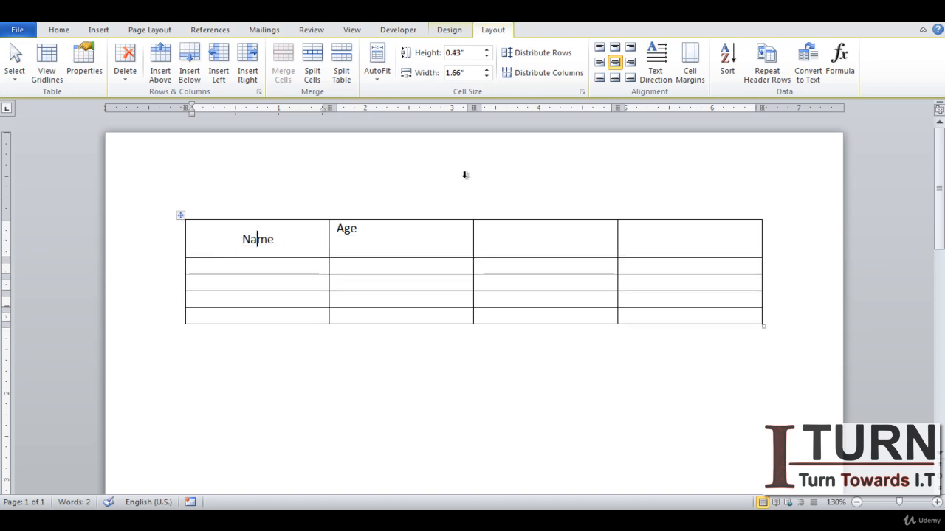
{"action": "left_click", "coordinate": [616, 77]}
{"action": "left_click", "coordinate": [614, 63]}
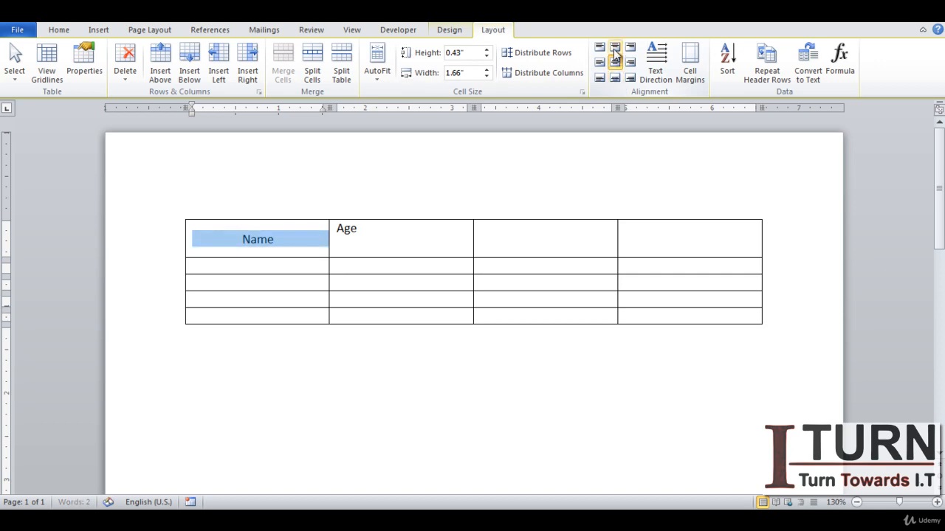
{"action": "left_click", "coordinate": [614, 47]}
{"action": "left_click", "coordinate": [615, 63]}
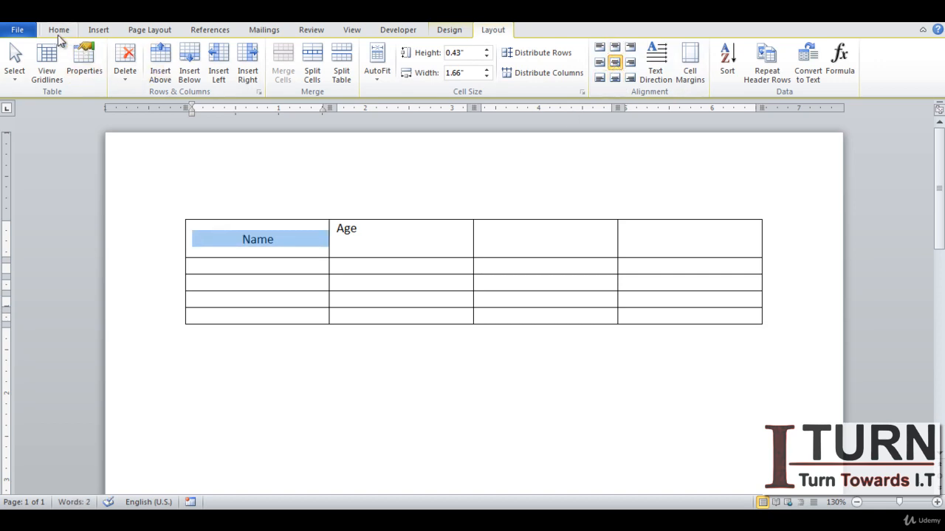
Step: Undo the row height and cell alignment changes
{"action": "left_click", "coordinate": [58, 31]}
{"action": "key", "text": "ctrl+z"}
{"action": "key", "text": "ctrl+z"}
{"action": "key", "text": "ctrl+z"}
{"action": "key", "text": "ctrl+z"}
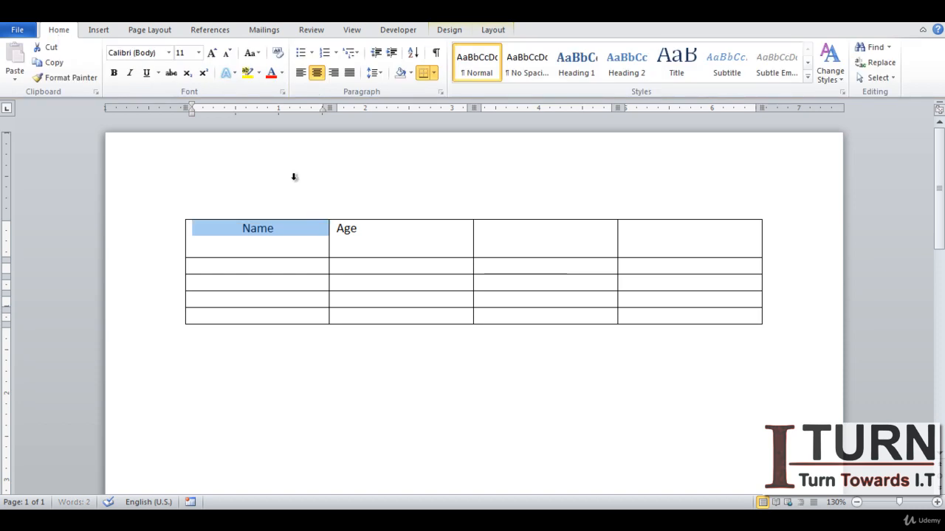
{"action": "key", "text": "ctrl+z"}
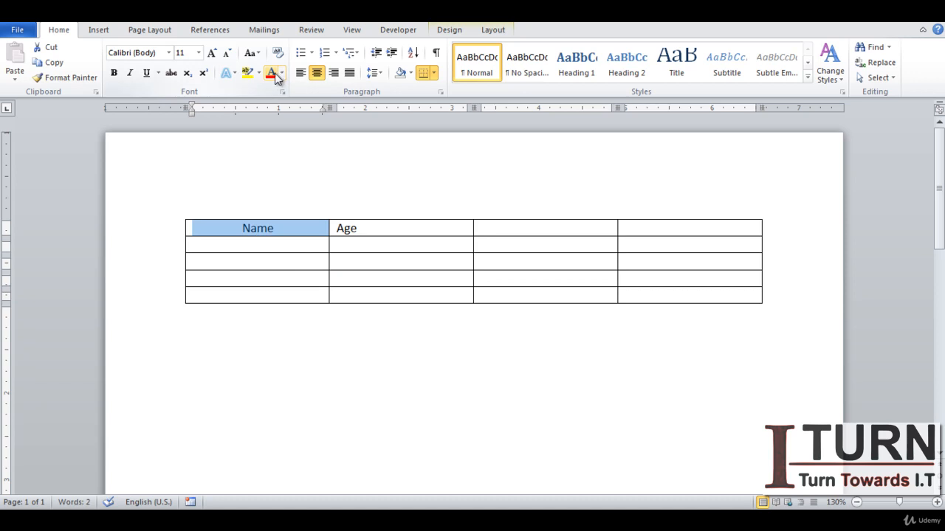
Step: Select the whole header row and shade it with a light blue theme color
{"action": "left_click", "coordinate": [282, 74]}
{"action": "left_click", "coordinate": [282, 74]}
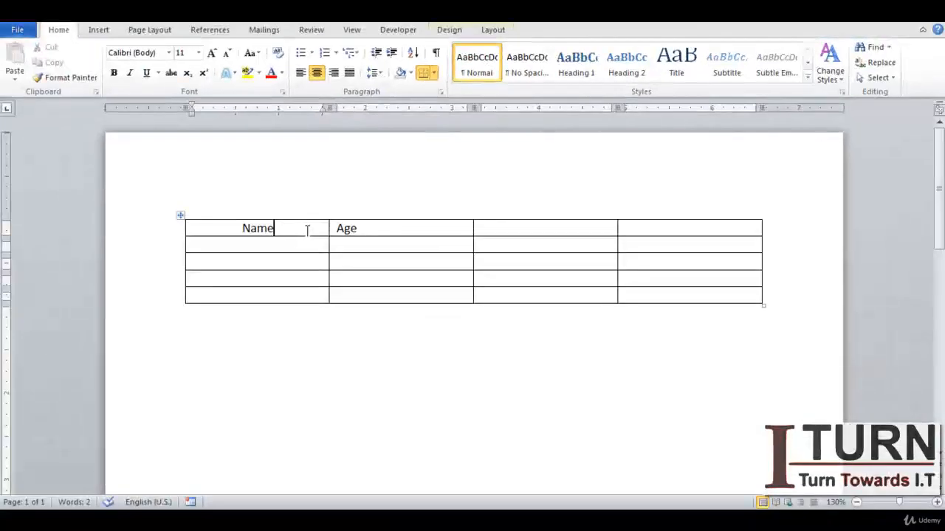
{"action": "left_click_drag", "start_coordinate": [307, 231], "coordinate": [633, 231]}
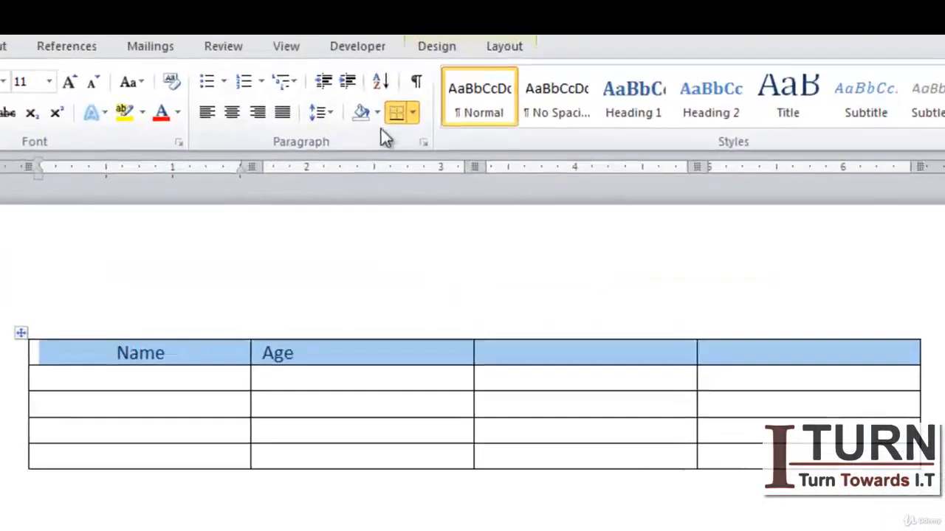
{"action": "left_click", "coordinate": [399, 90]}
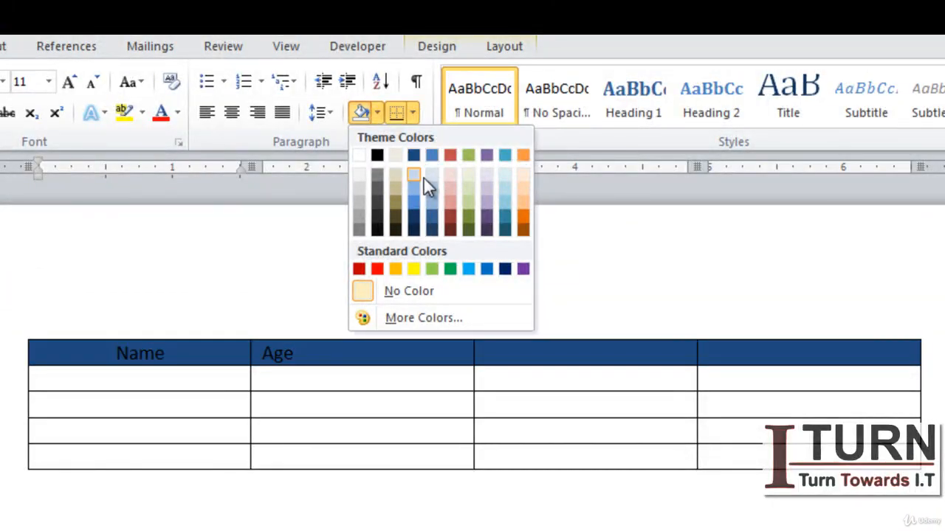
{"action": "left_click", "coordinate": [422, 434]}
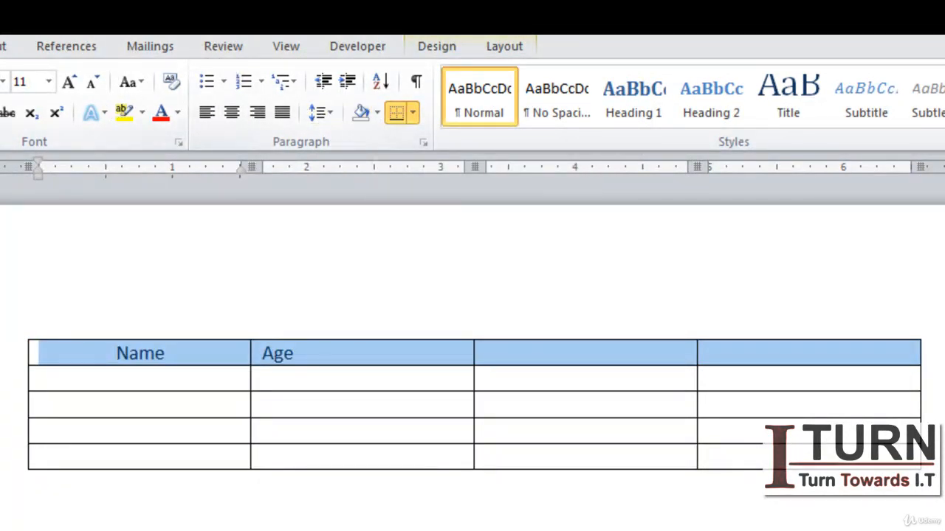
{"action": "left_click", "coordinate": [0, 46]}
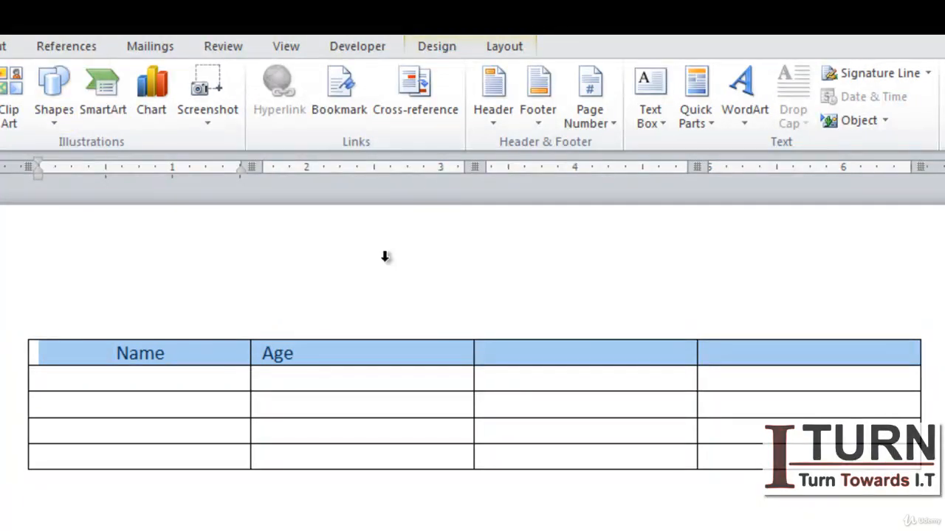
Step: Insert a new row below the table's last row
{"action": "left_click", "coordinate": [502, 48]}
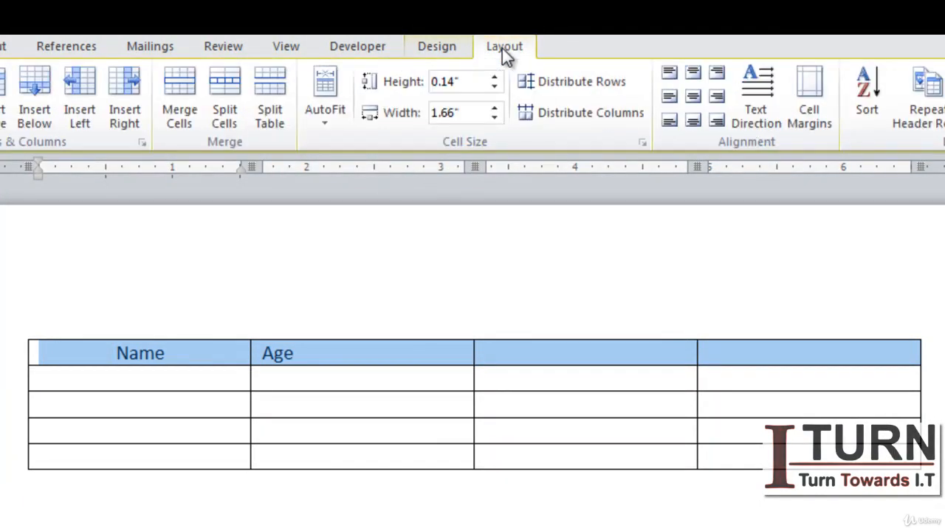
{"action": "left_click", "coordinate": [450, 49]}
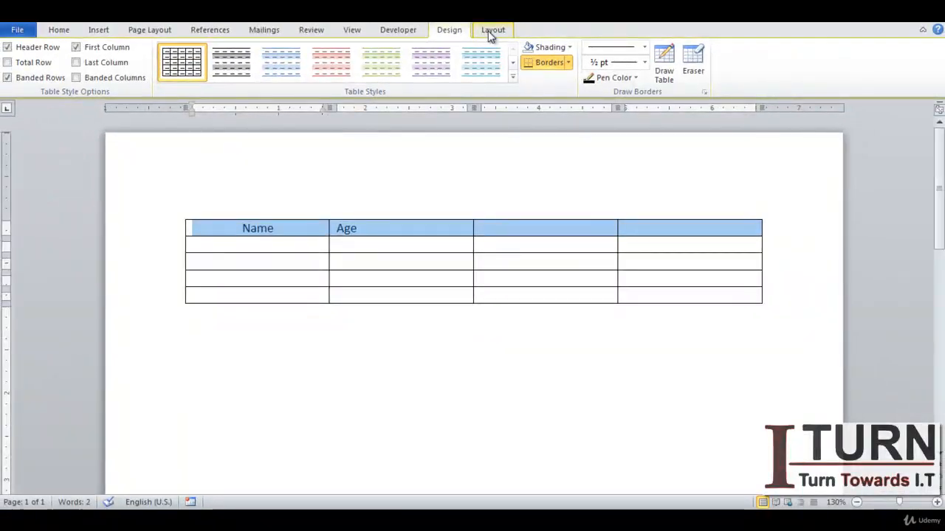
{"action": "left_click", "coordinate": [491, 33]}
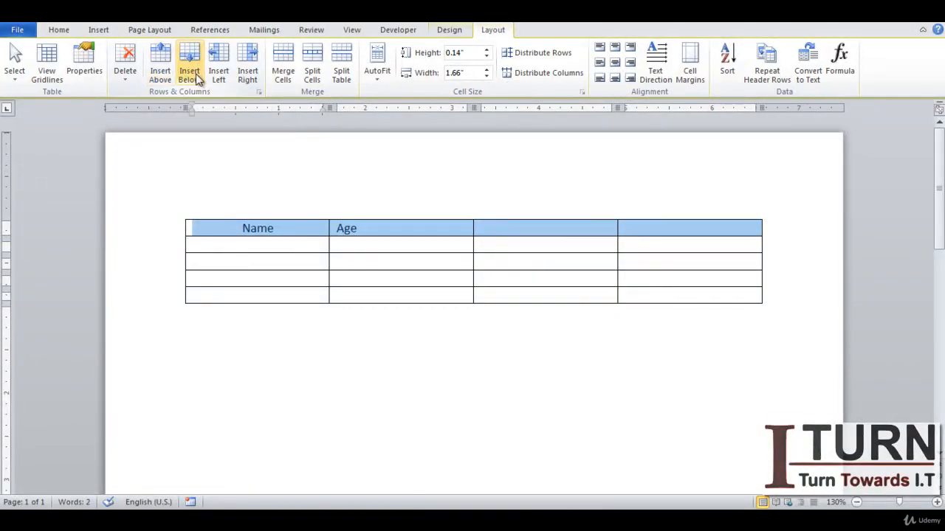
{"action": "left_click", "coordinate": [240, 294]}
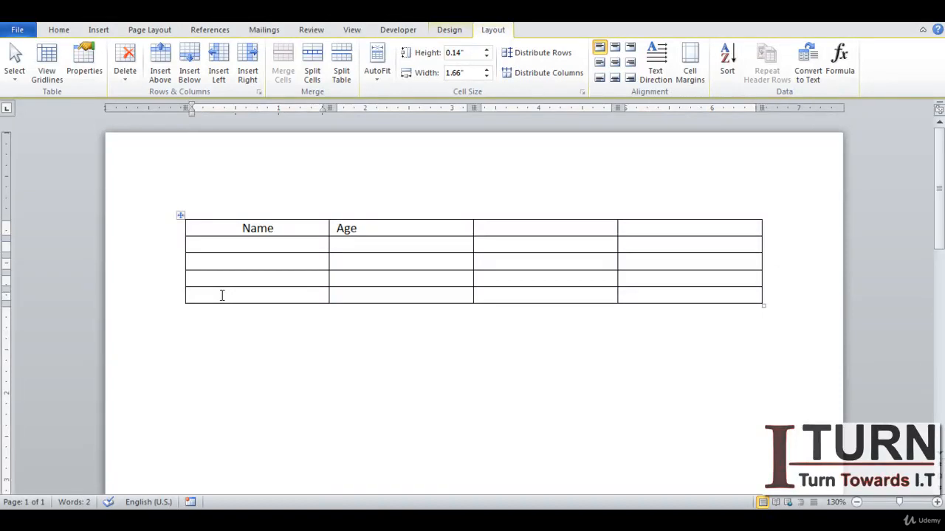
{"action": "left_click", "coordinate": [189, 65]}
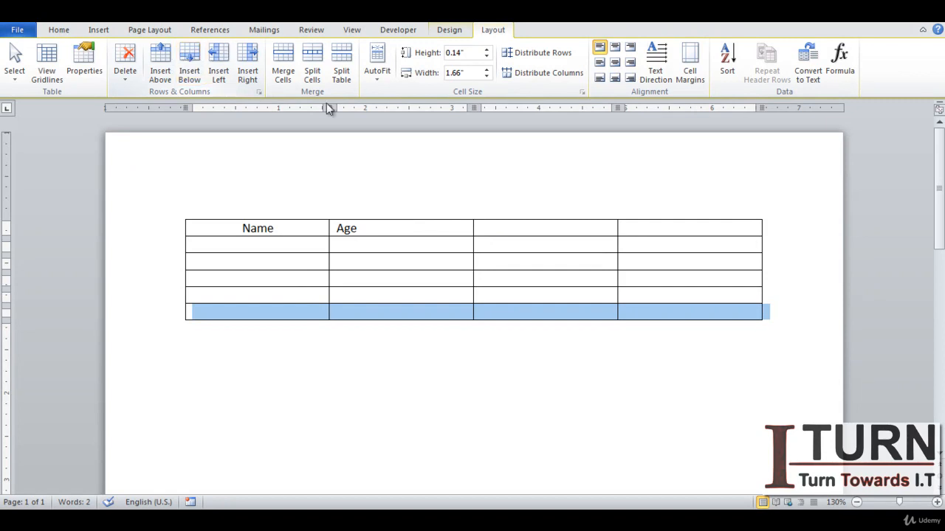
Step: Insert a new column to the right of the fourth column
{"action": "left_click", "coordinate": [675, 259]}
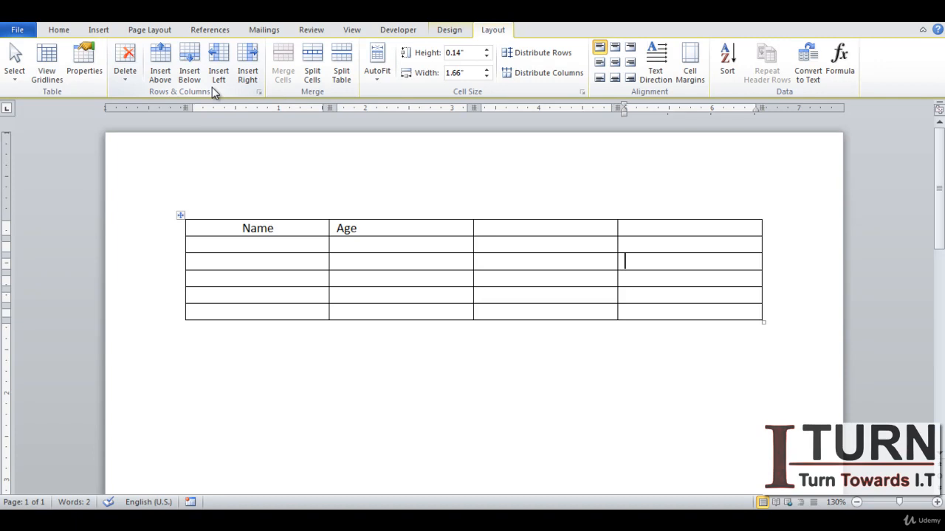
{"action": "left_click", "coordinate": [247, 70]}
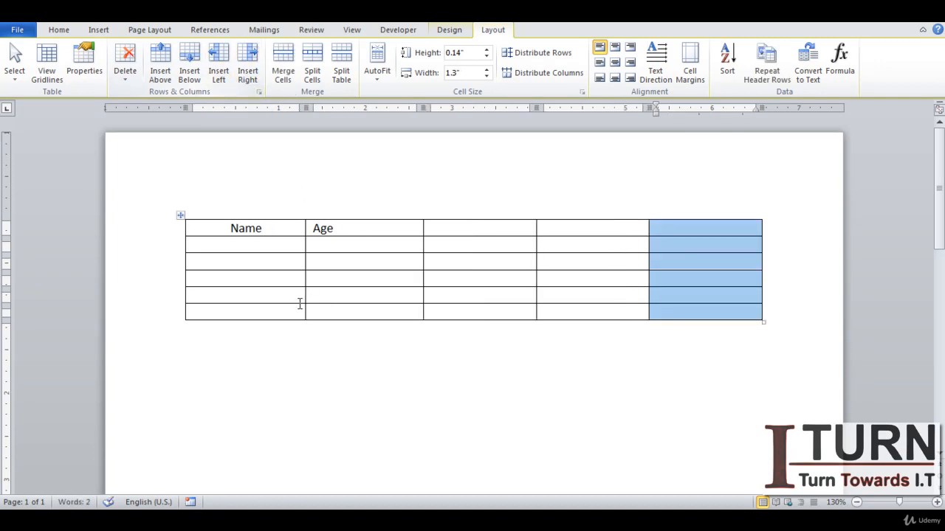
Step: Delete the table's bottom row entirely
{"action": "left_click", "coordinate": [253, 313]}
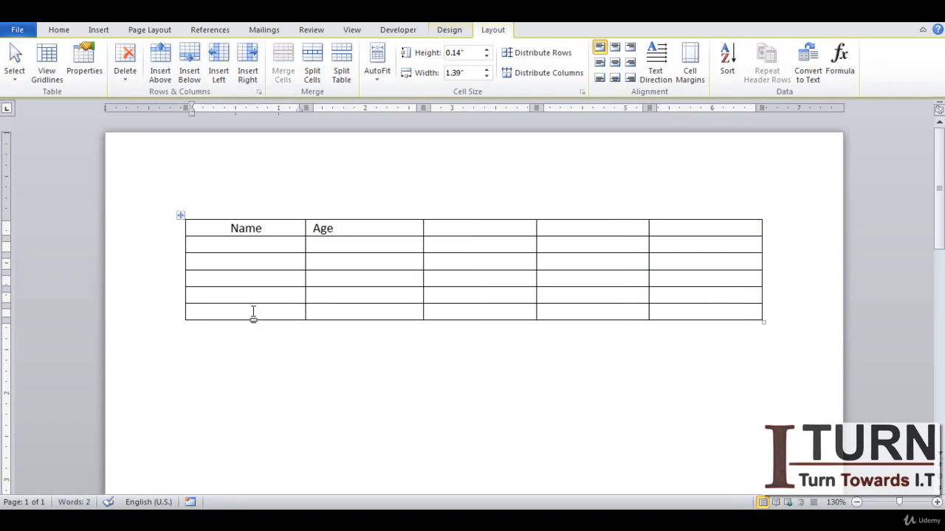
{"action": "right_click", "coordinate": [254, 315]}
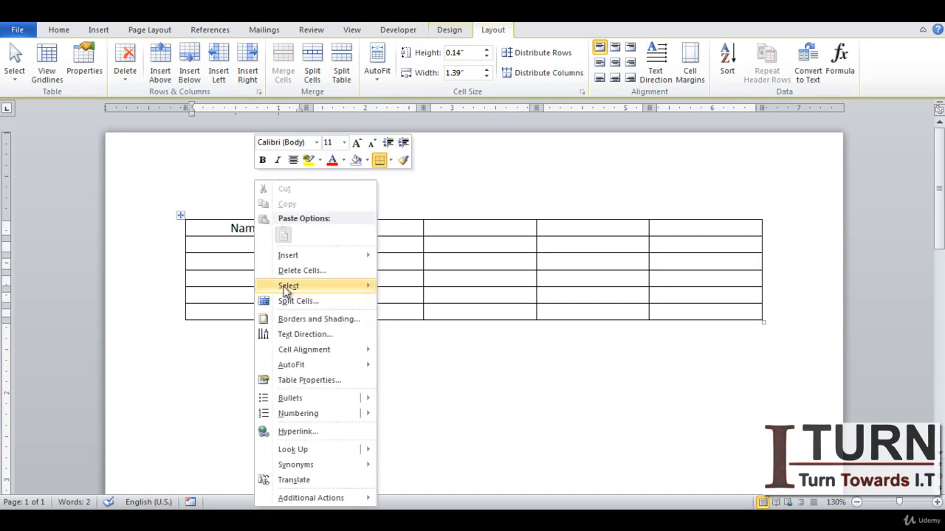
{"action": "mouse_move", "coordinate": [293, 263]}
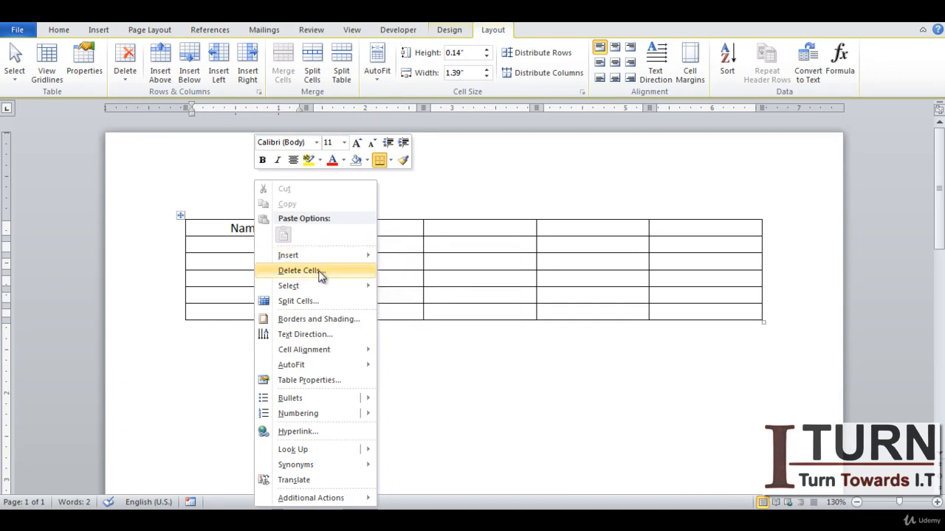
{"action": "left_click", "coordinate": [320, 271]}
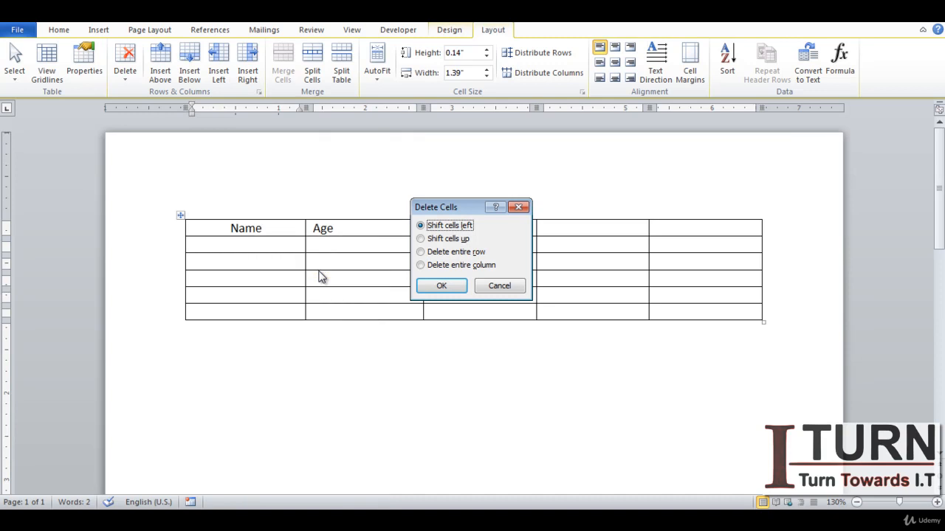
{"action": "left_click", "coordinate": [420, 252]}
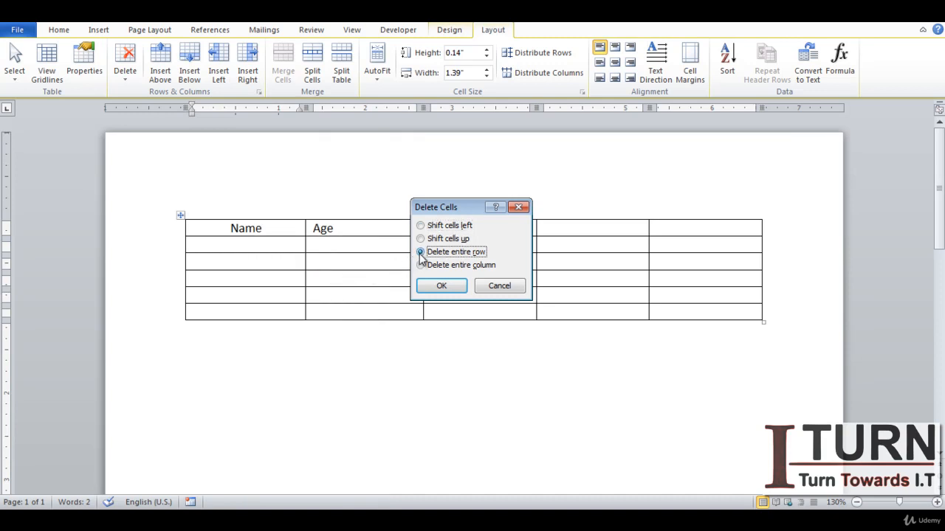
{"action": "left_click", "coordinate": [439, 288]}
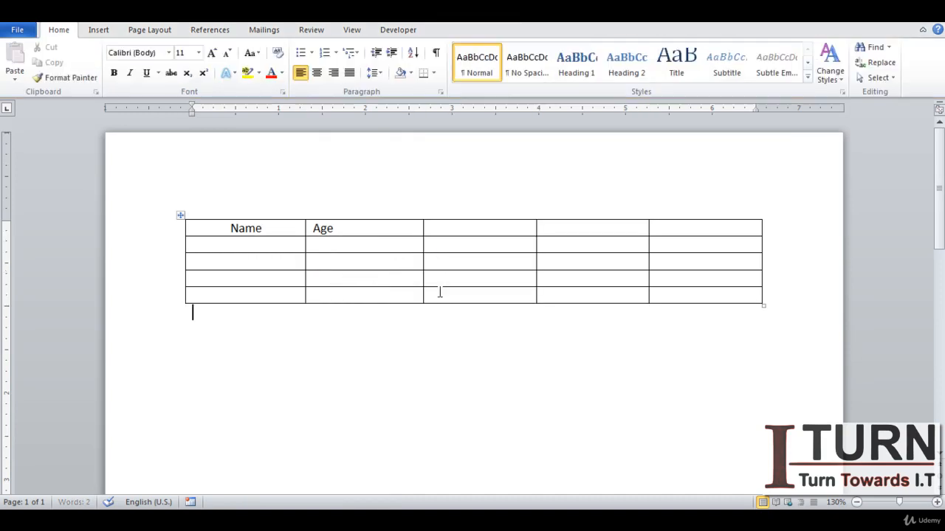
Step: Delete the Name and Age header text from the top row
{"action": "left_click", "coordinate": [399, 276]}
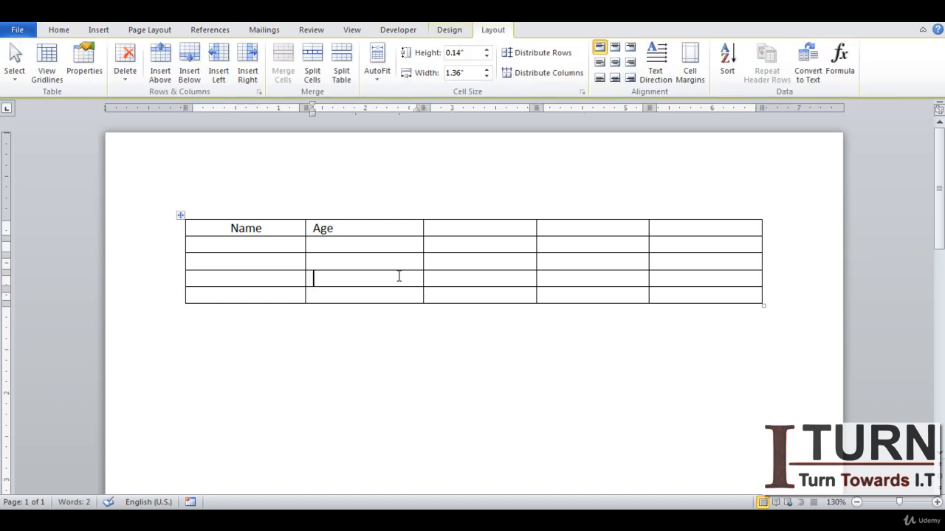
{"action": "left_click", "coordinate": [450, 29]}
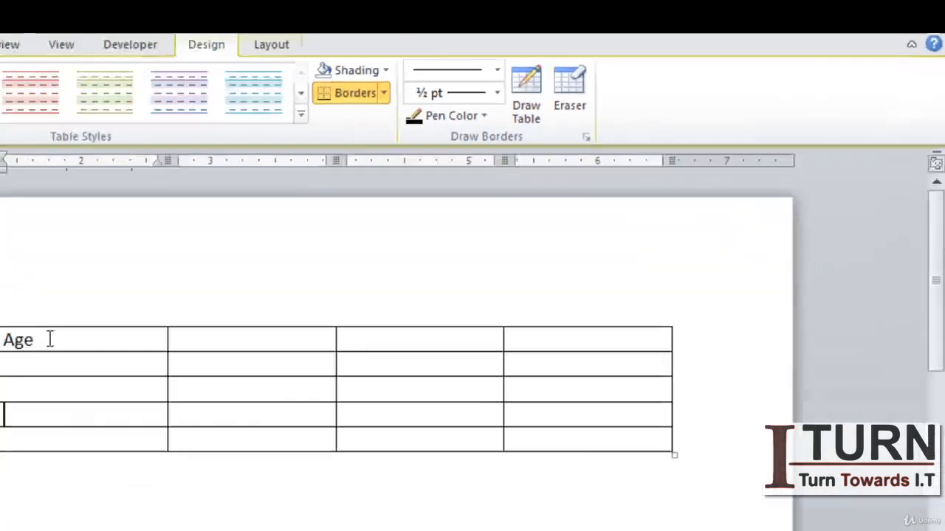
{"action": "left_click_drag", "start_coordinate": [344, 231], "coordinate": [291, 231]}
{"action": "key", "text": "Delete"}
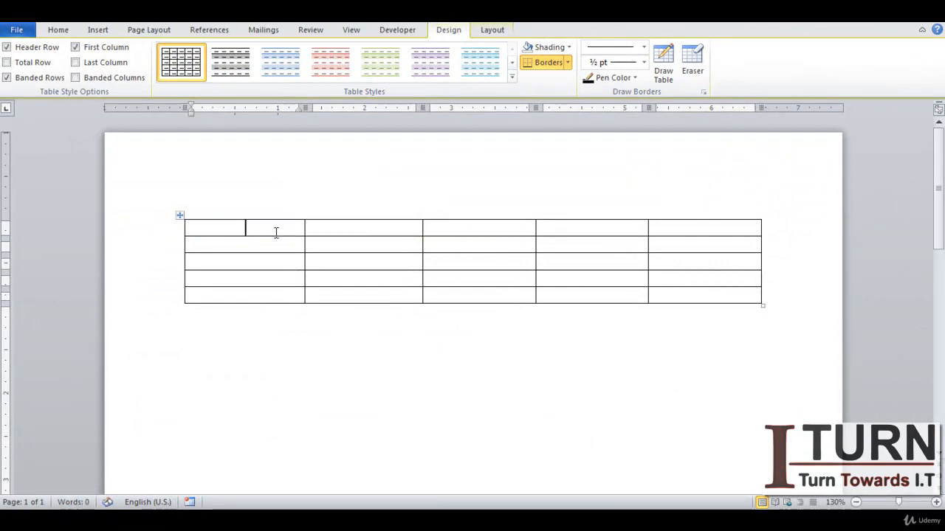
Step: Erase the column borders in the top row with the Eraser, merging it into one cell
{"action": "left_click", "coordinate": [425, 240]}
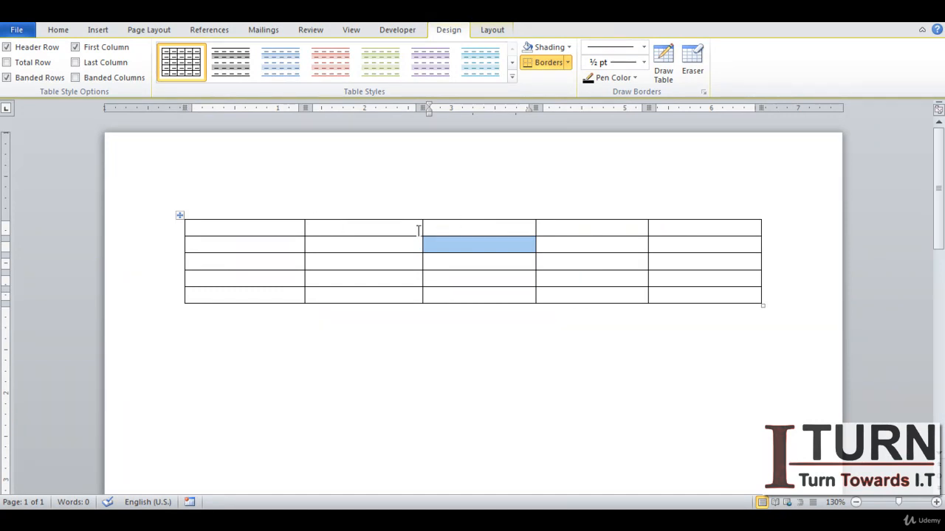
{"action": "left_click", "coordinate": [694, 68]}
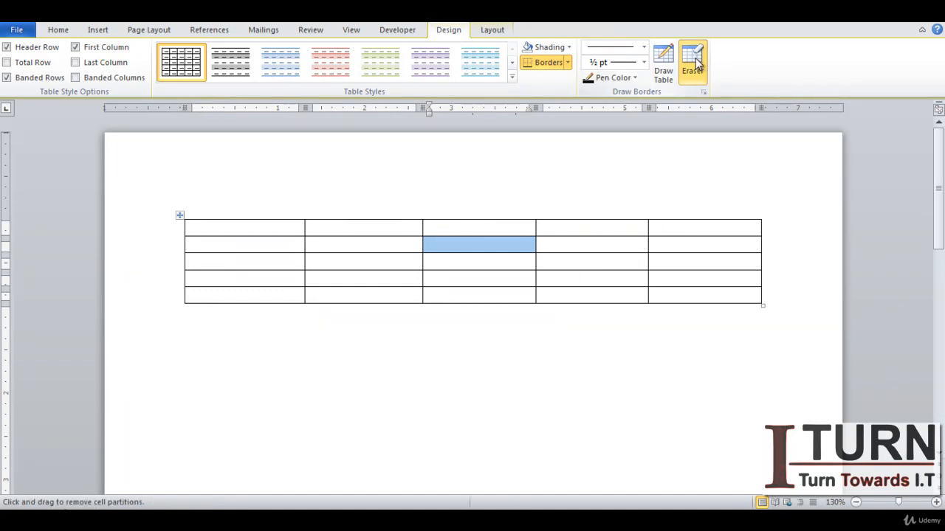
{"action": "left_click", "coordinate": [650, 231]}
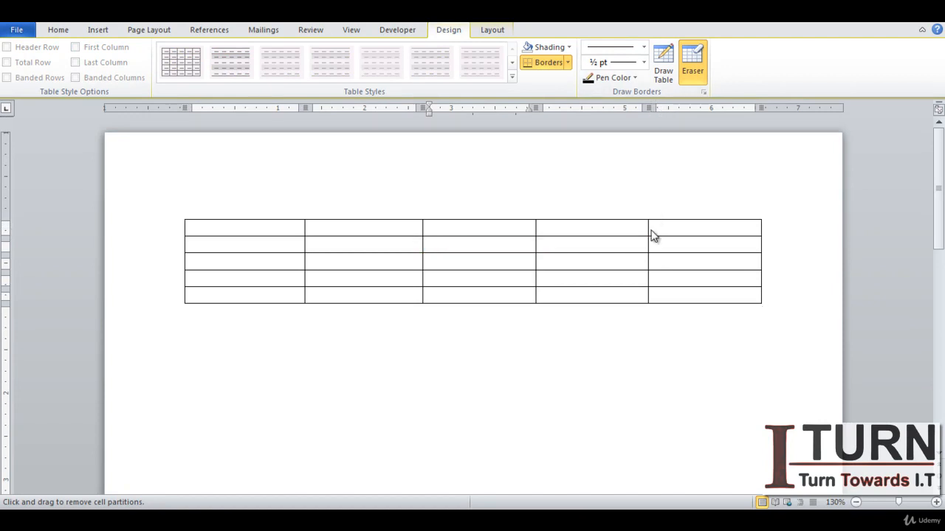
{"action": "left_click", "coordinate": [538, 230]}
{"action": "left_click", "coordinate": [424, 227]}
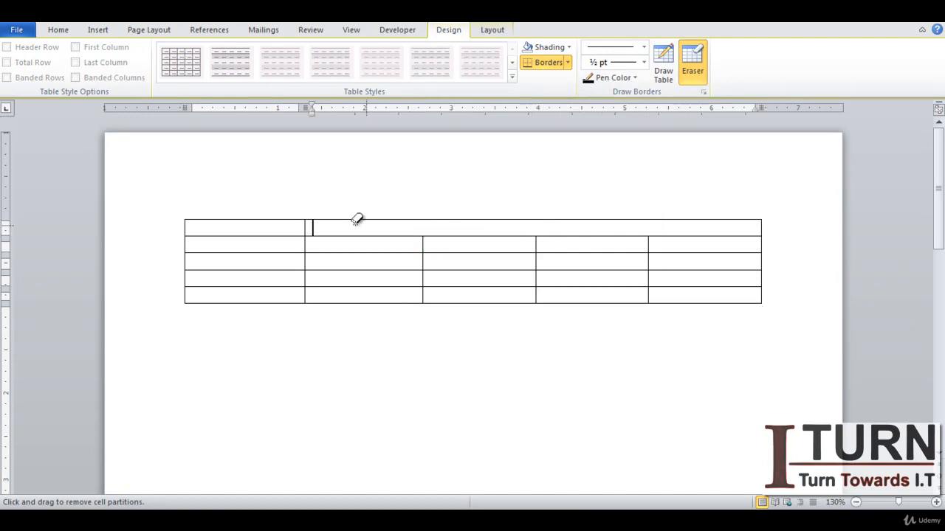
{"action": "left_click", "coordinate": [308, 226]}
{"action": "key", "text": "Escape"}
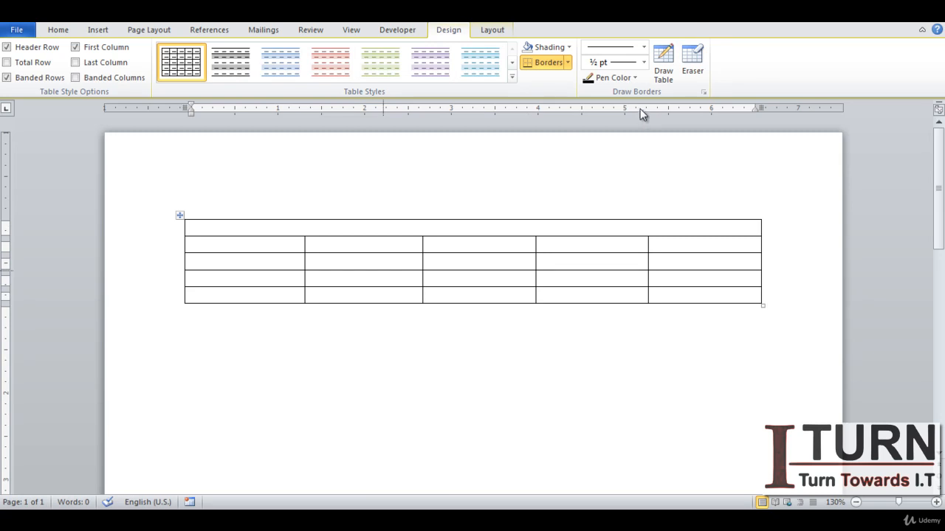
Step: Draw a vertical border splitting the top row into two cells near its middle
{"action": "left_click", "coordinate": [662, 62]}
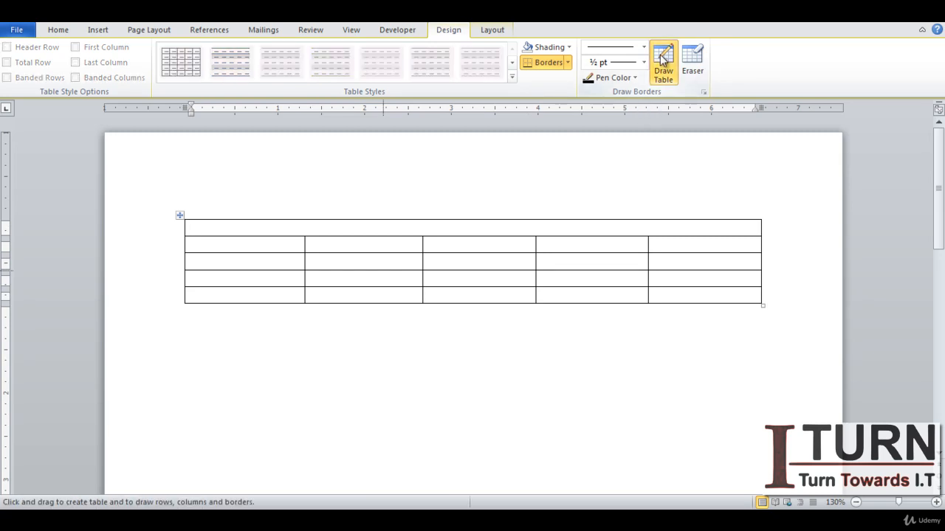
{"action": "left_click", "coordinate": [468, 221]}
{"action": "left_click_drag", "start_coordinate": [471, 216], "coordinate": [471, 233]}
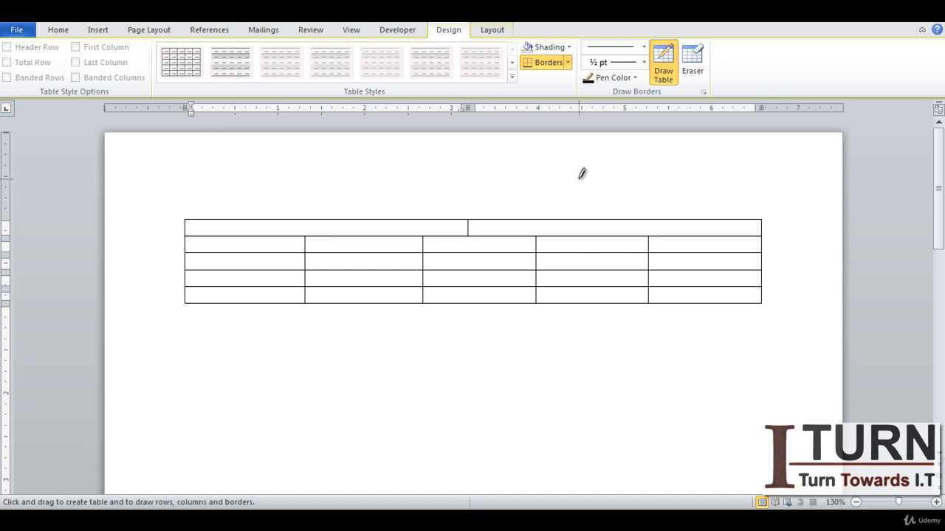
{"action": "key", "text": "Escape"}
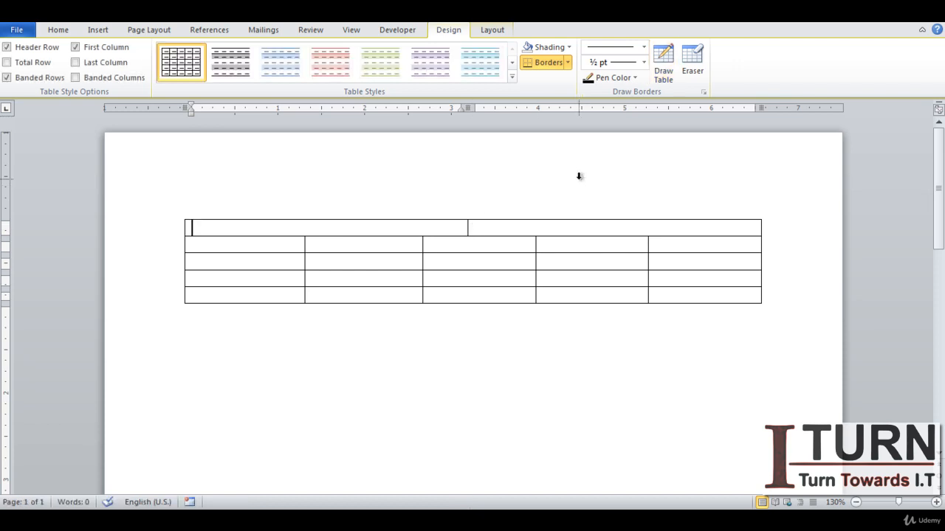
{"action": "left_click", "coordinate": [634, 78]}
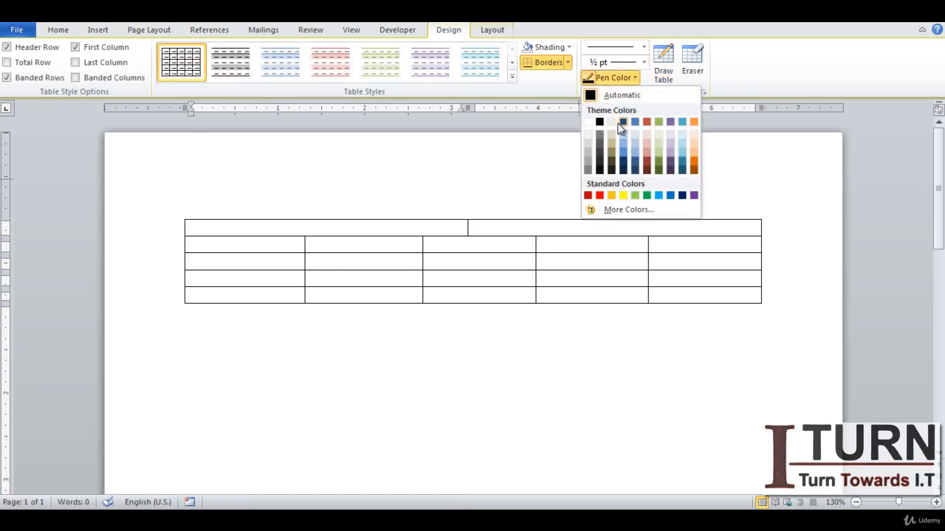
{"action": "left_click", "coordinate": [644, 63]}
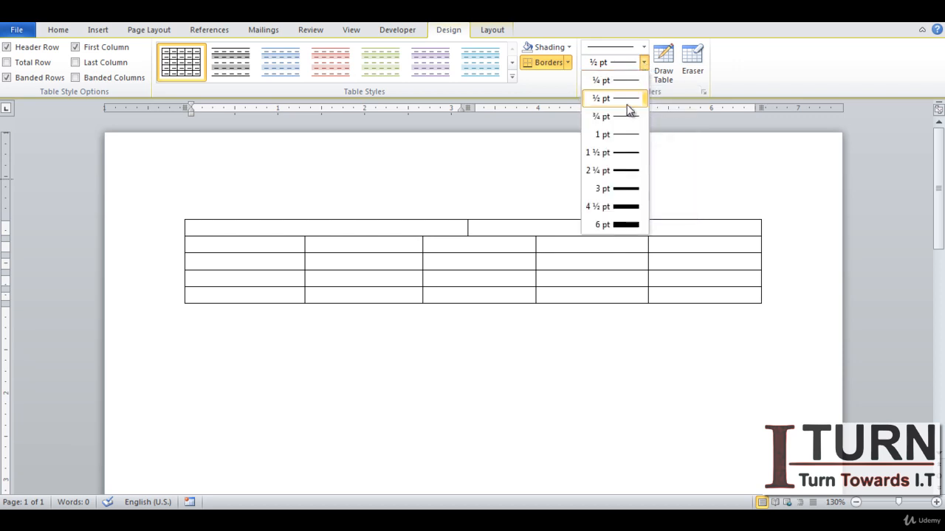
{"action": "left_click", "coordinate": [645, 47]}
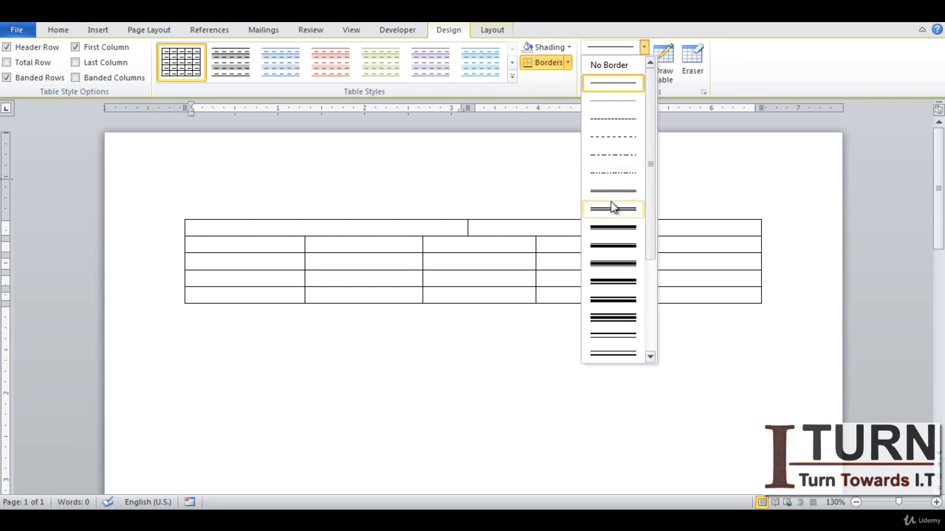
{"action": "left_click", "coordinate": [510, 175]}
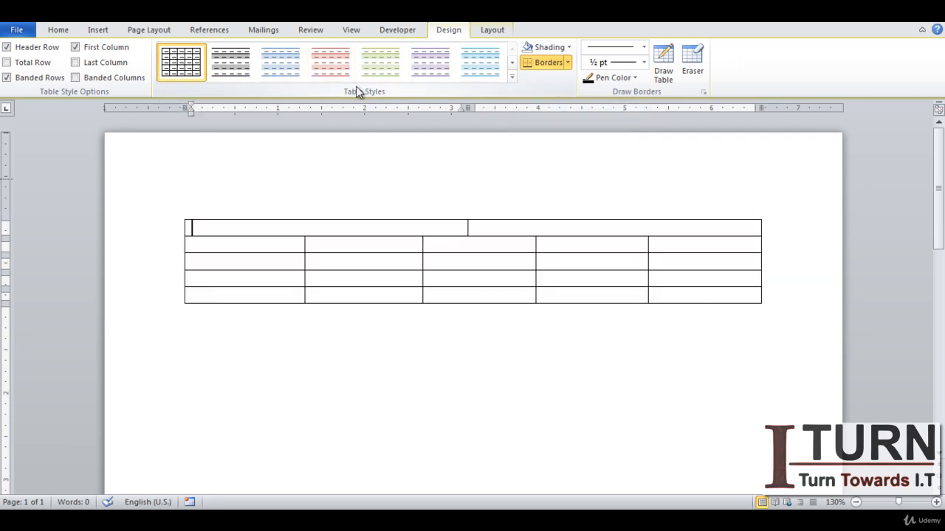
Step: Apply a purple built-in table style, then undo it
{"action": "left_click", "coordinate": [512, 77]}
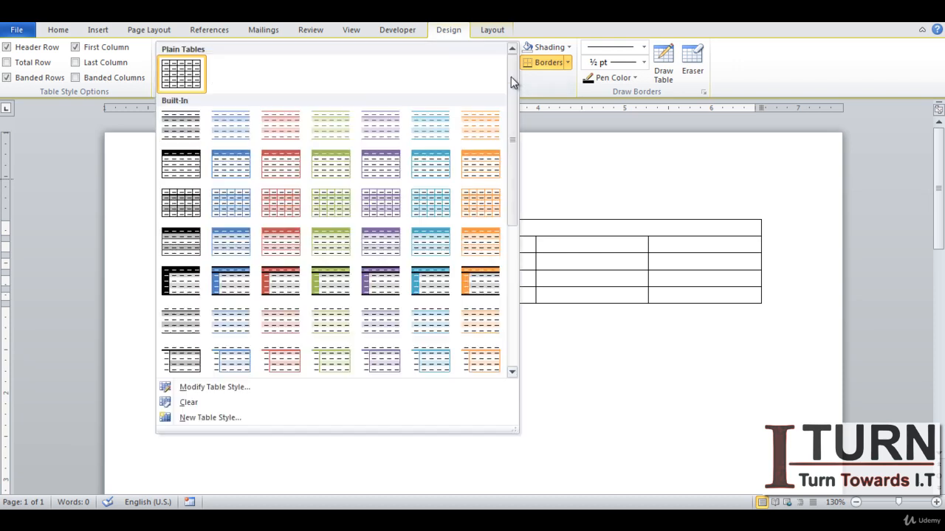
{"action": "left_click", "coordinate": [392, 165]}
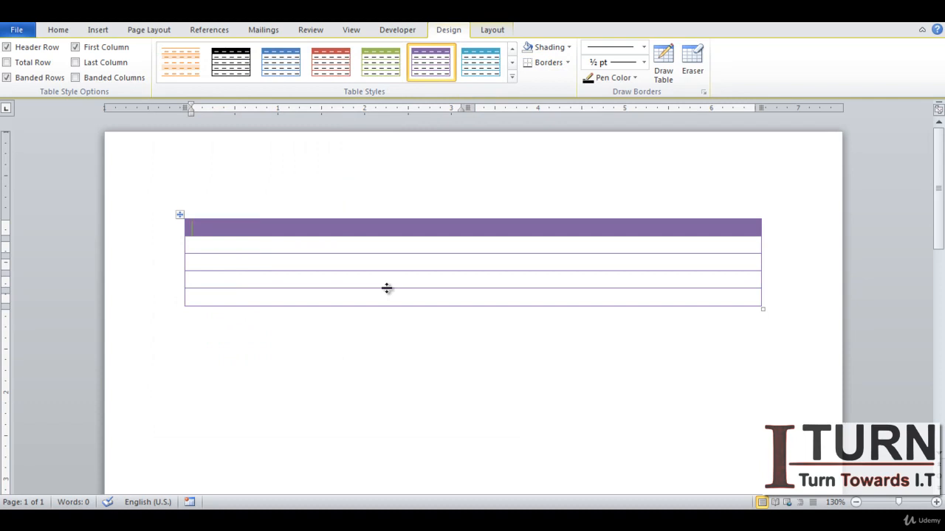
{"action": "key", "text": "ctrl+z"}
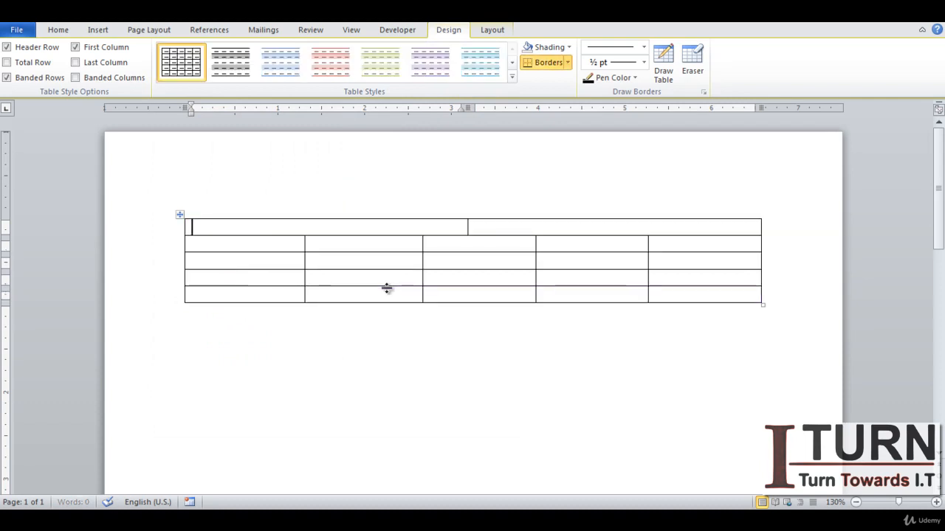
Step: Delete the entire table
{"action": "right_click", "coordinate": [180, 215]}
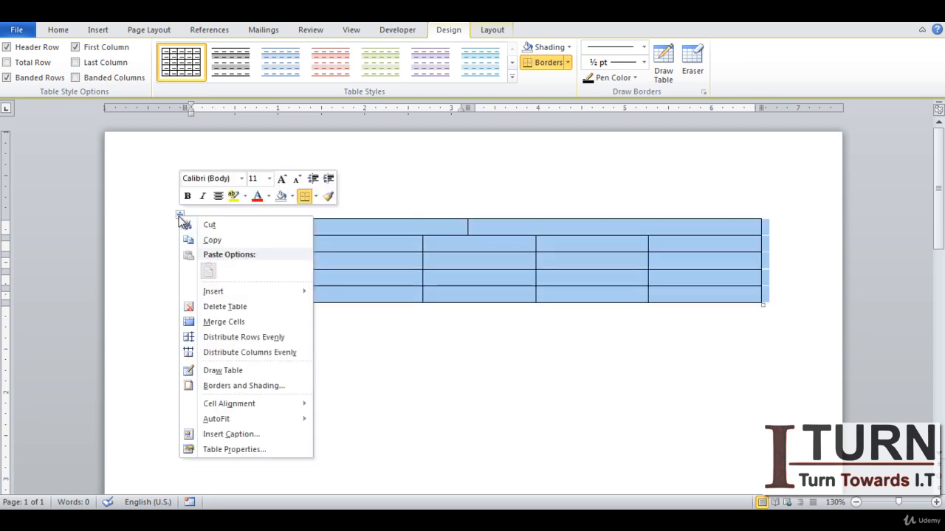
{"action": "left_click", "coordinate": [231, 306]}
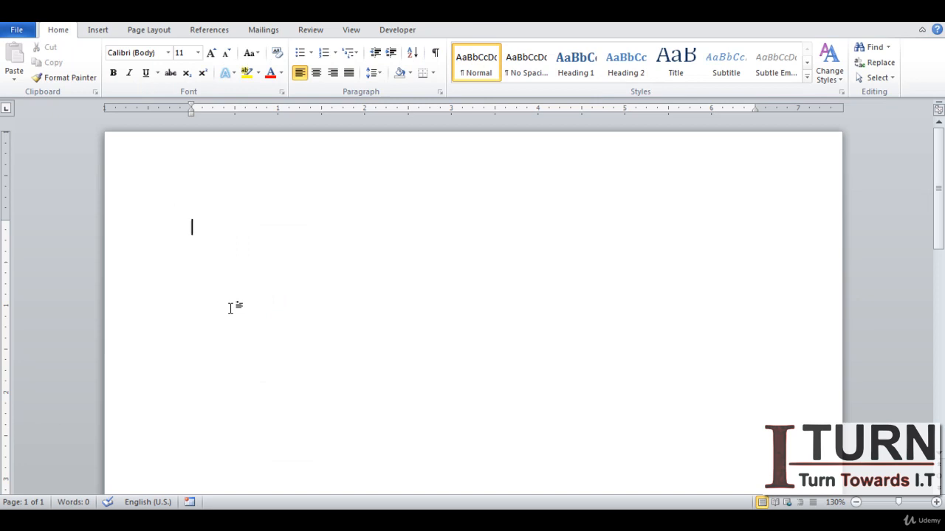
{"action": "left_click", "coordinate": [97, 30]}
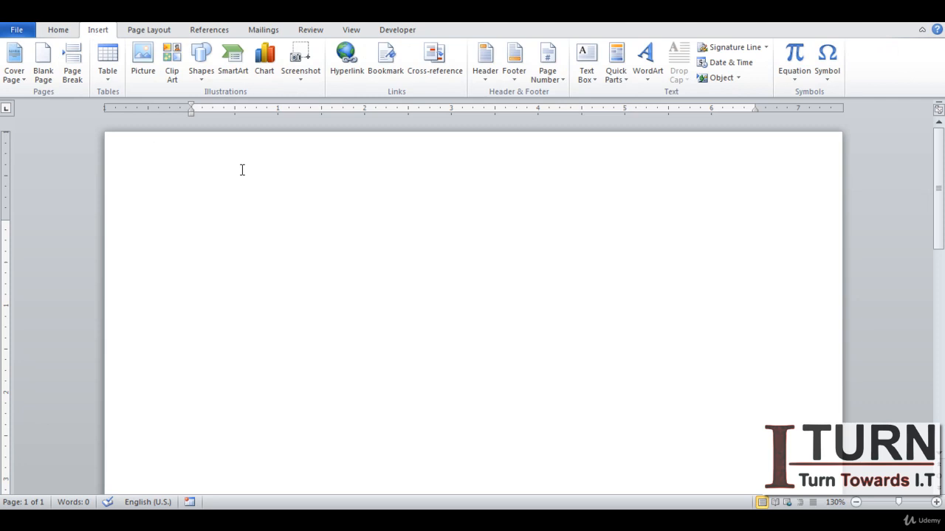